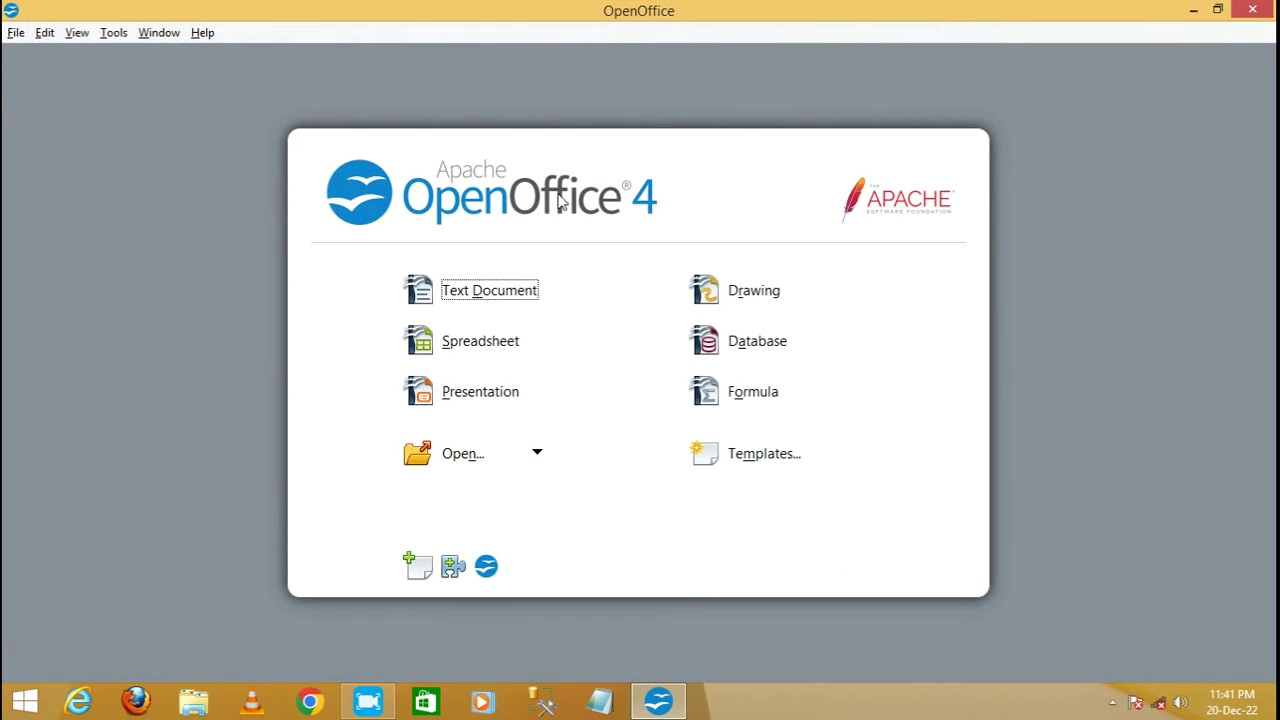
# Create a new database saved as New Database13 and start a table in Design View.
pyautogui.click(718, 348)
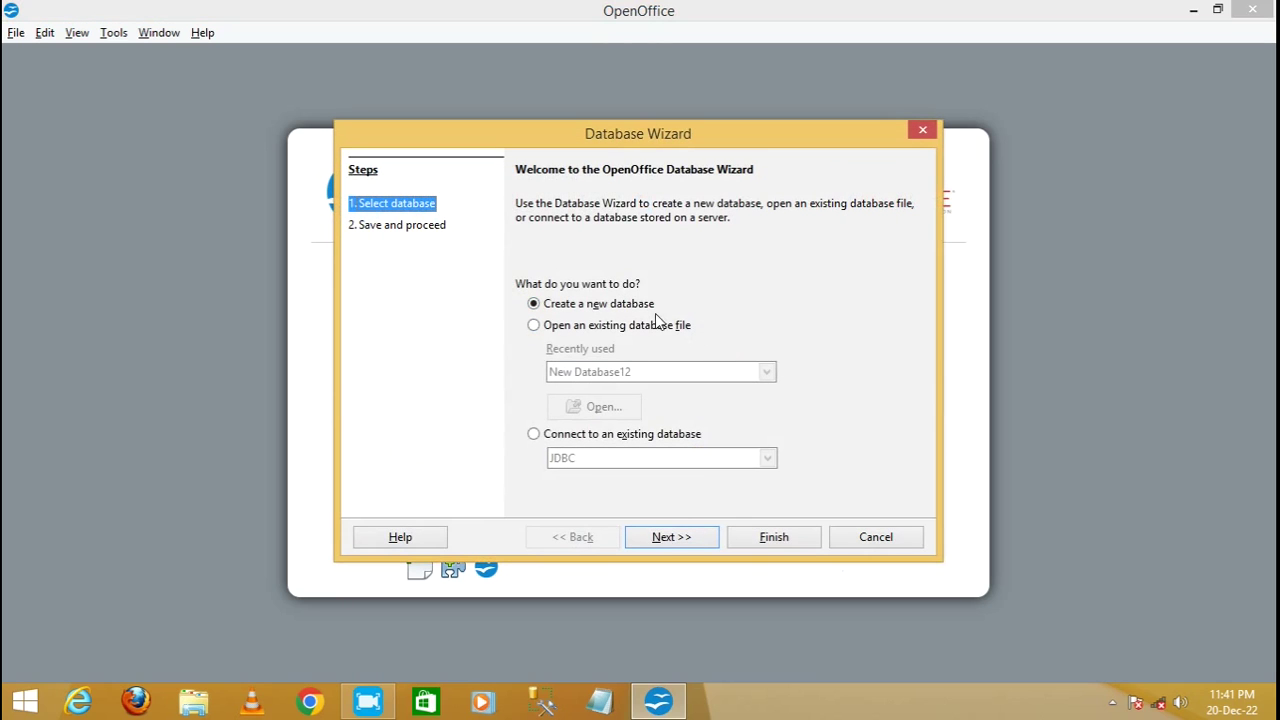
pyautogui.click(667, 541)
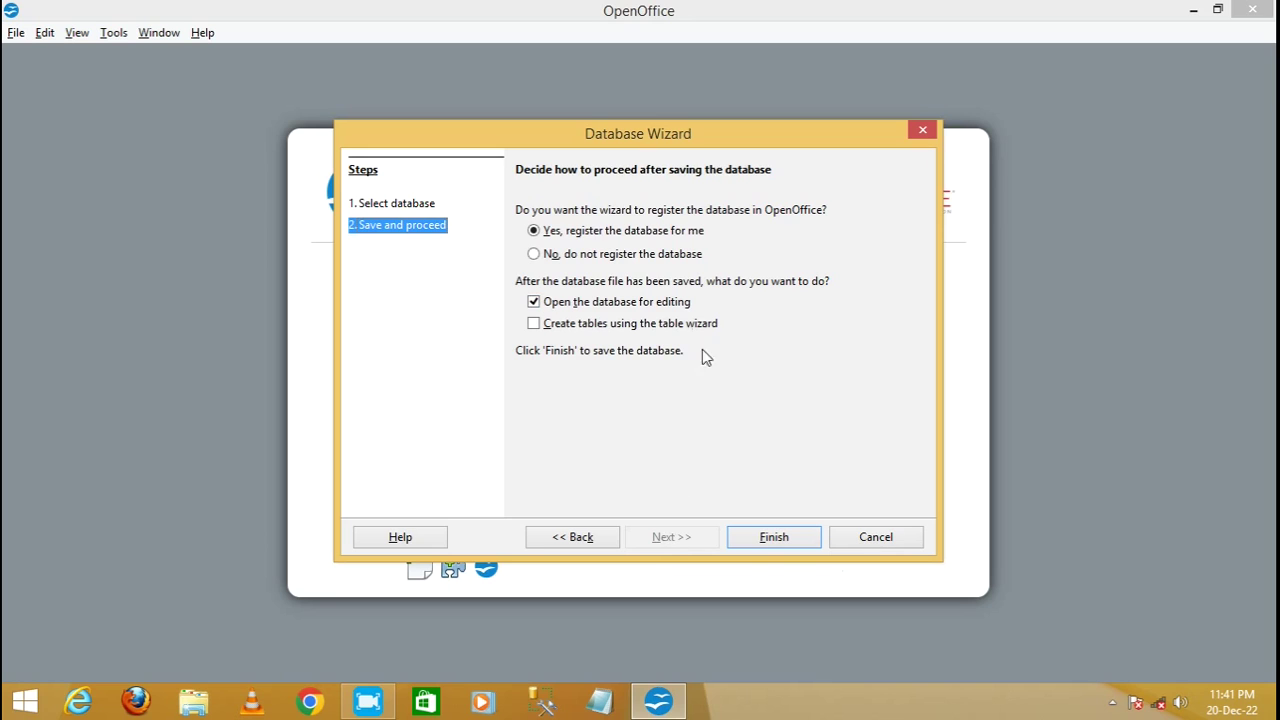
pyautogui.click(771, 539)
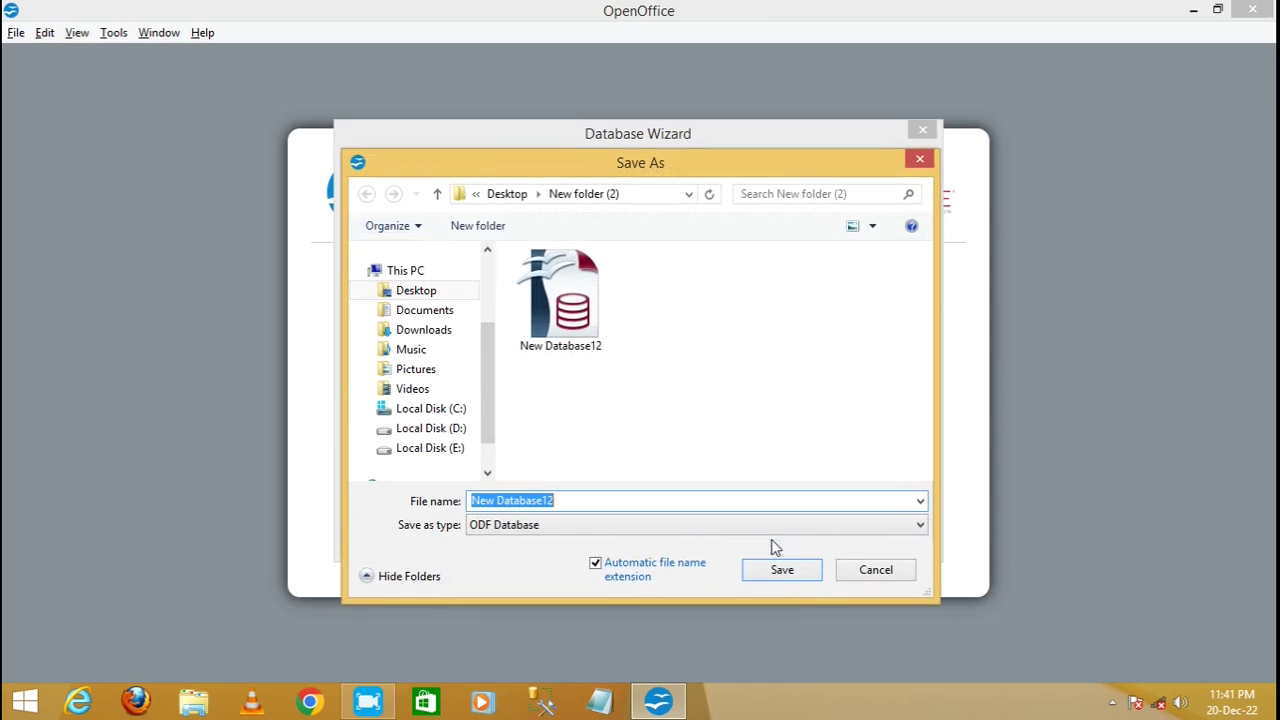
pyautogui.click(585, 501)
pyautogui.press('BackSpace')
pyautogui.write('3')
pyautogui.click(782, 570)
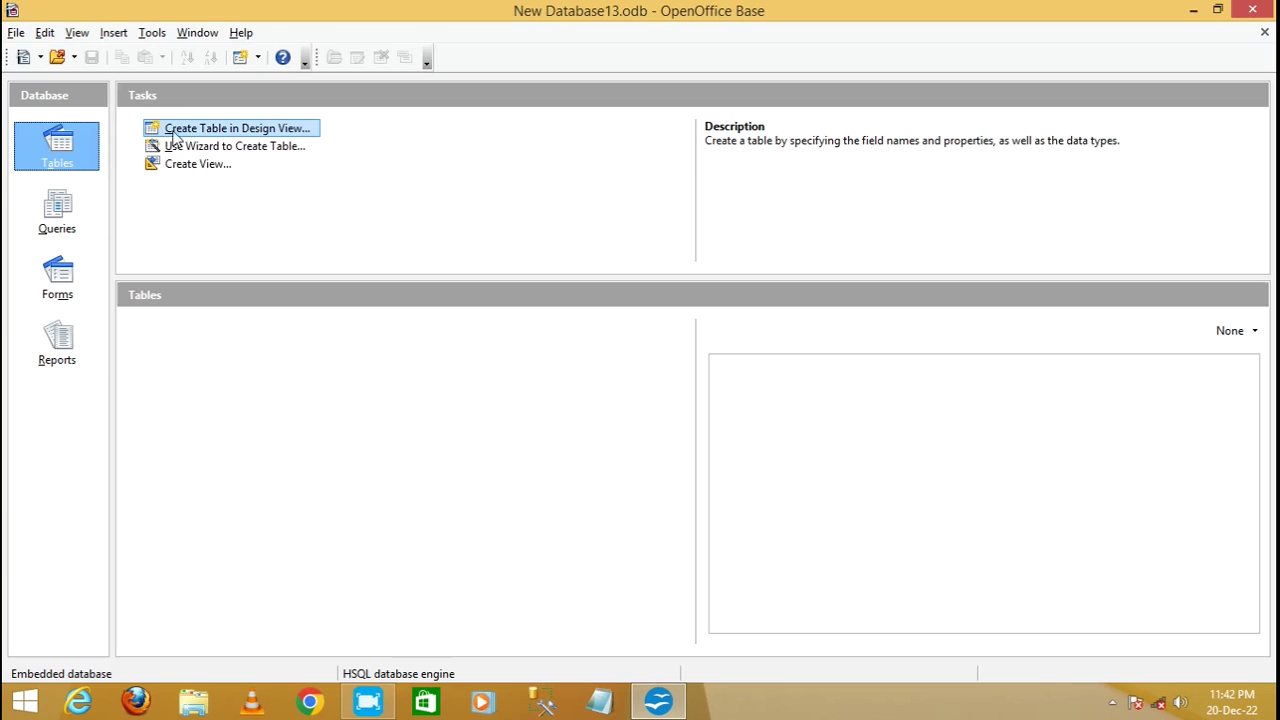
pyautogui.click(255, 133)
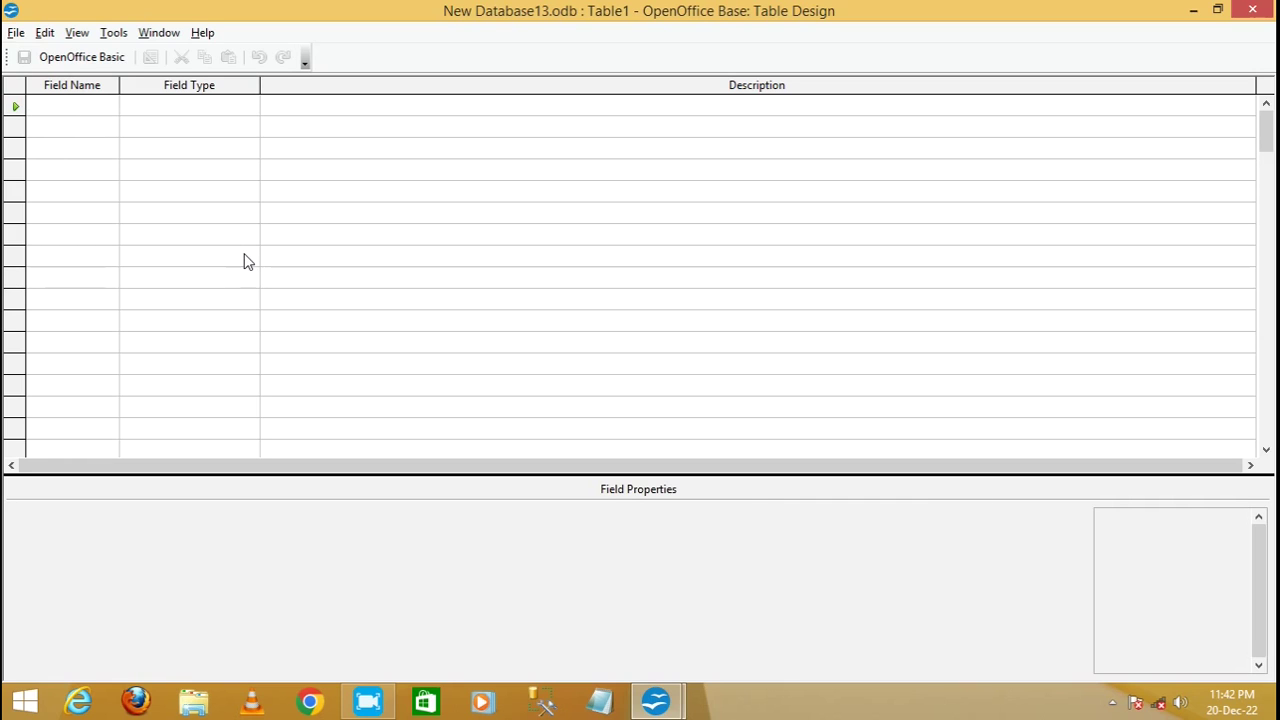
# Add the RollNo field with field type Integer.
pyautogui.write('RollNo')
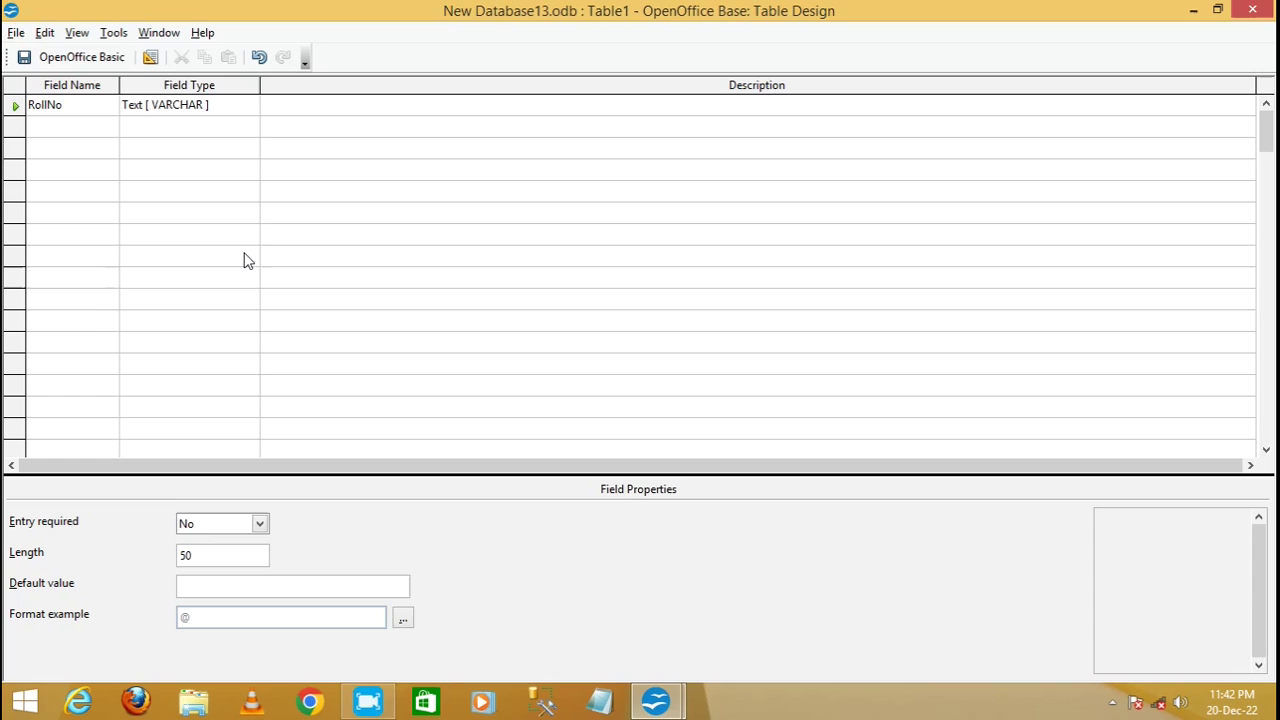
pyautogui.click(227, 113)
pyautogui.click(250, 106)
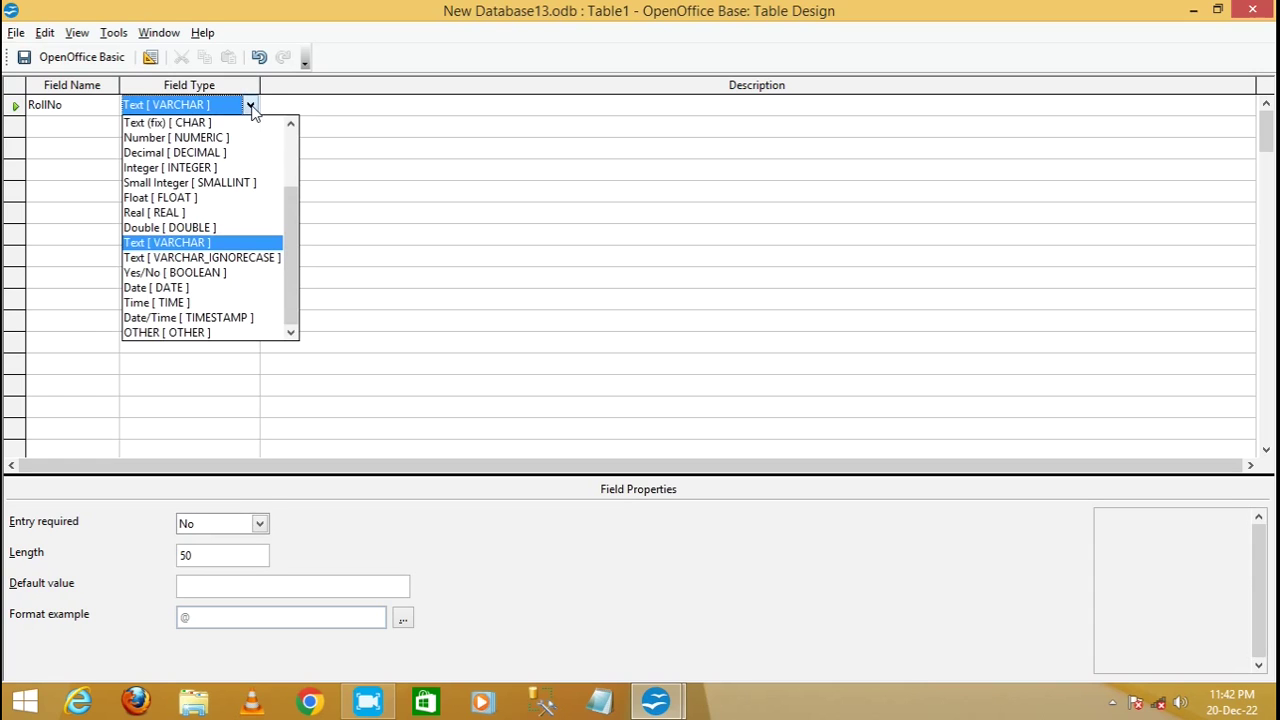
pyautogui.click(180, 168)
# Add the Name and City fields as Text [VARCHAR].
pyautogui.click(51, 128)
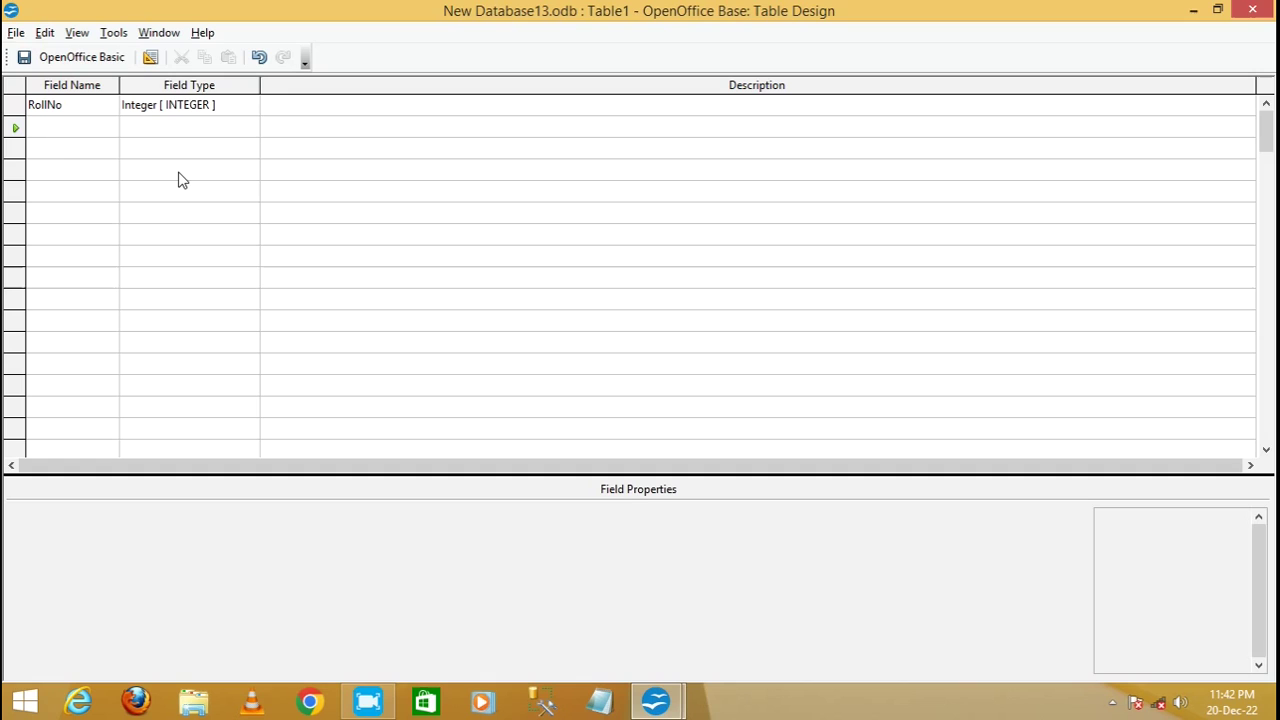
pyautogui.write('Name')
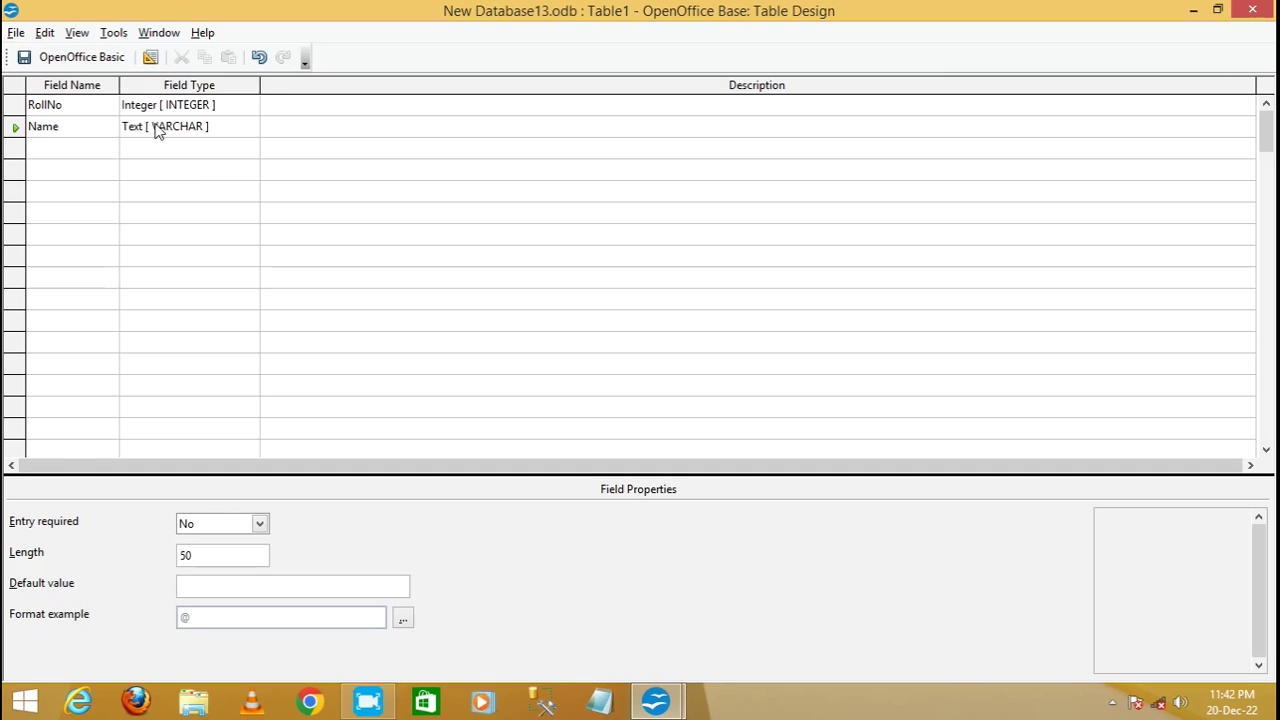
pyautogui.click(55, 150)
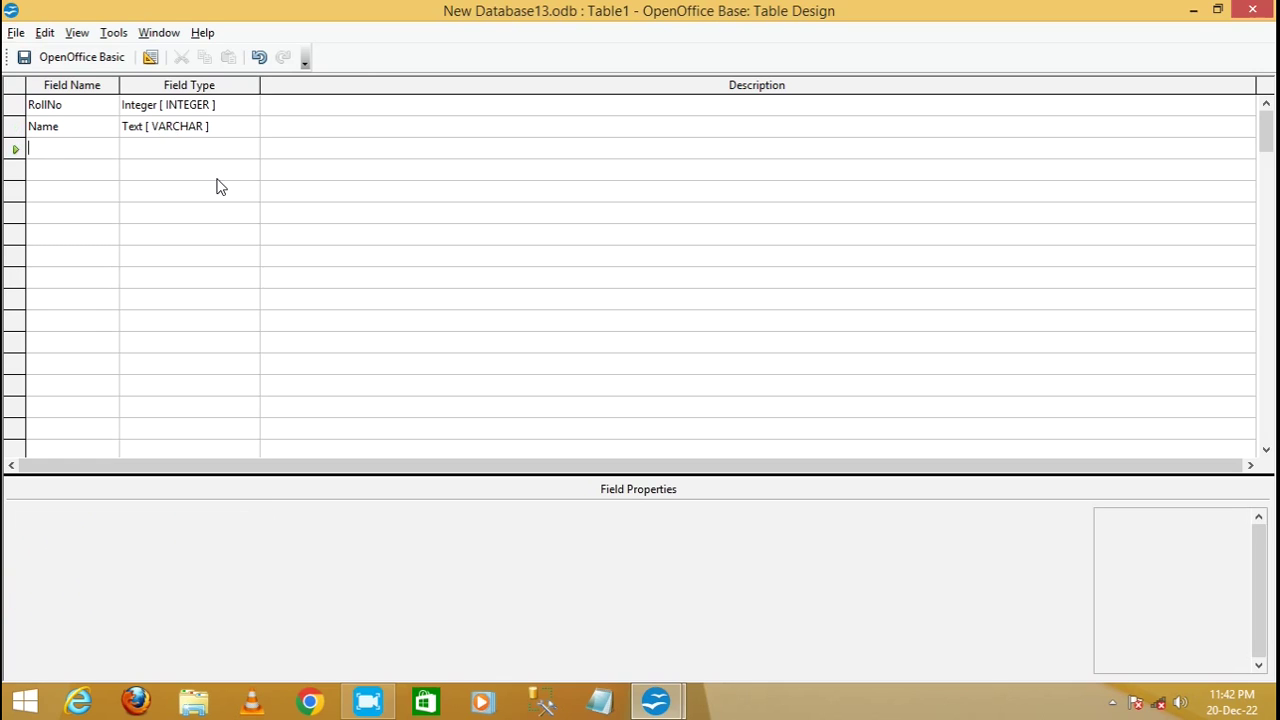
pyautogui.write('City')
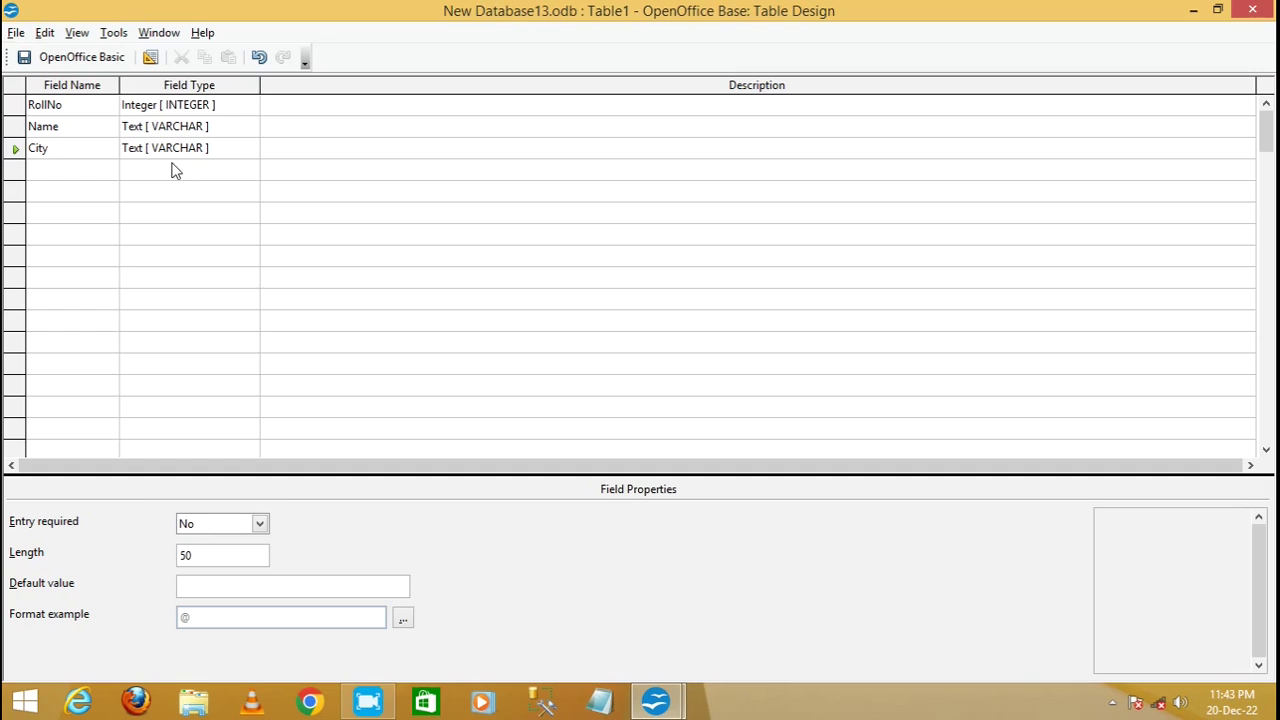
pyautogui.click(16, 108)
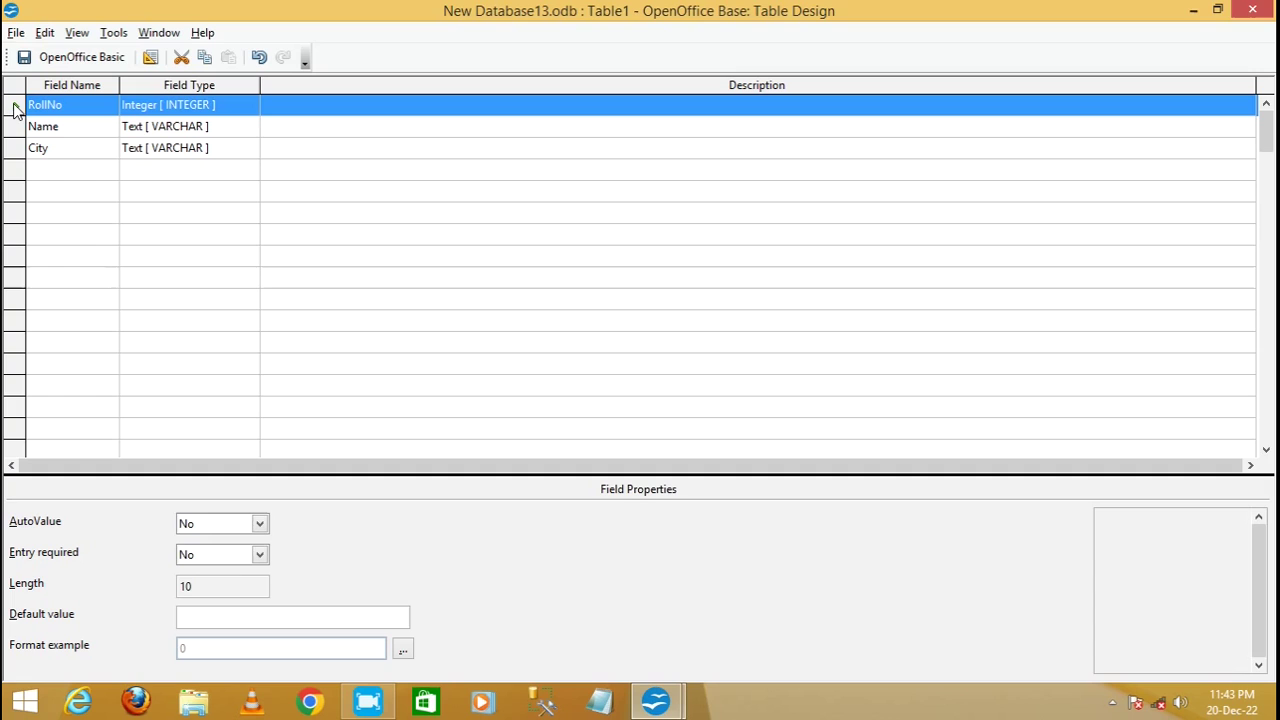
# Mark RollNo as Primary Key and check that it is set.
pyautogui.rightClick(14, 106)
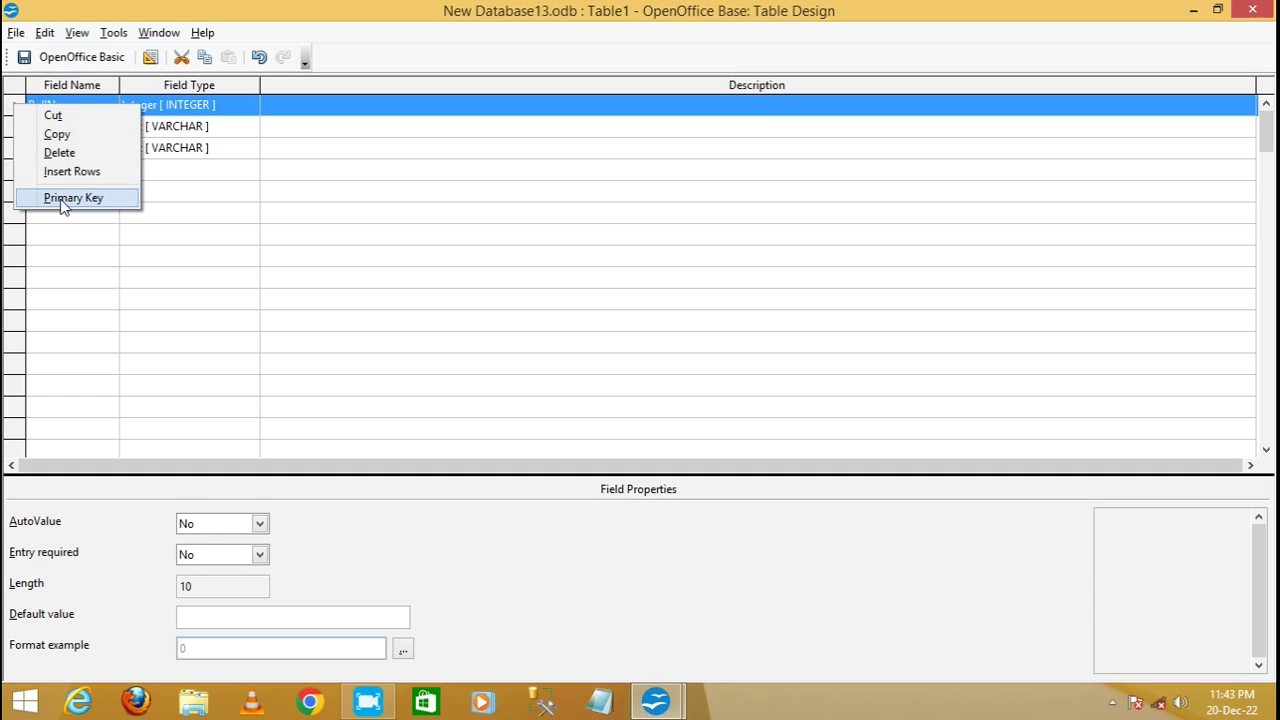
pyautogui.click(63, 198)
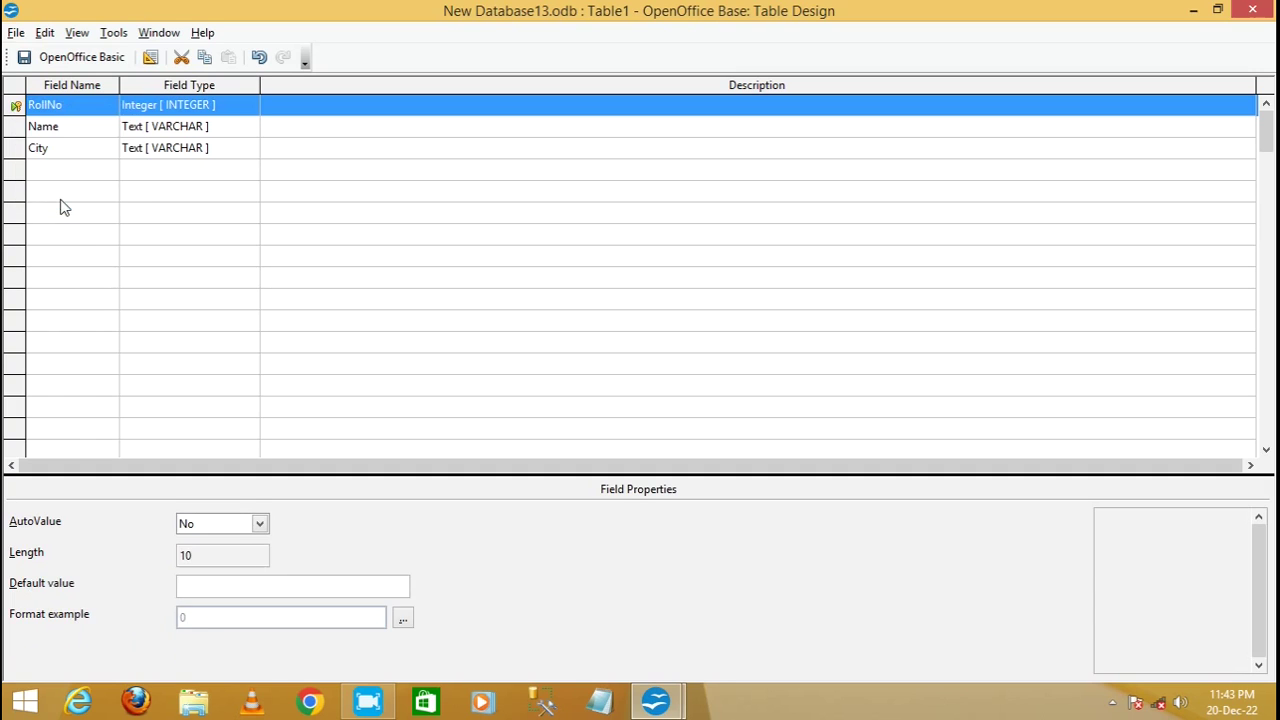
pyautogui.rightClick(12, 112)
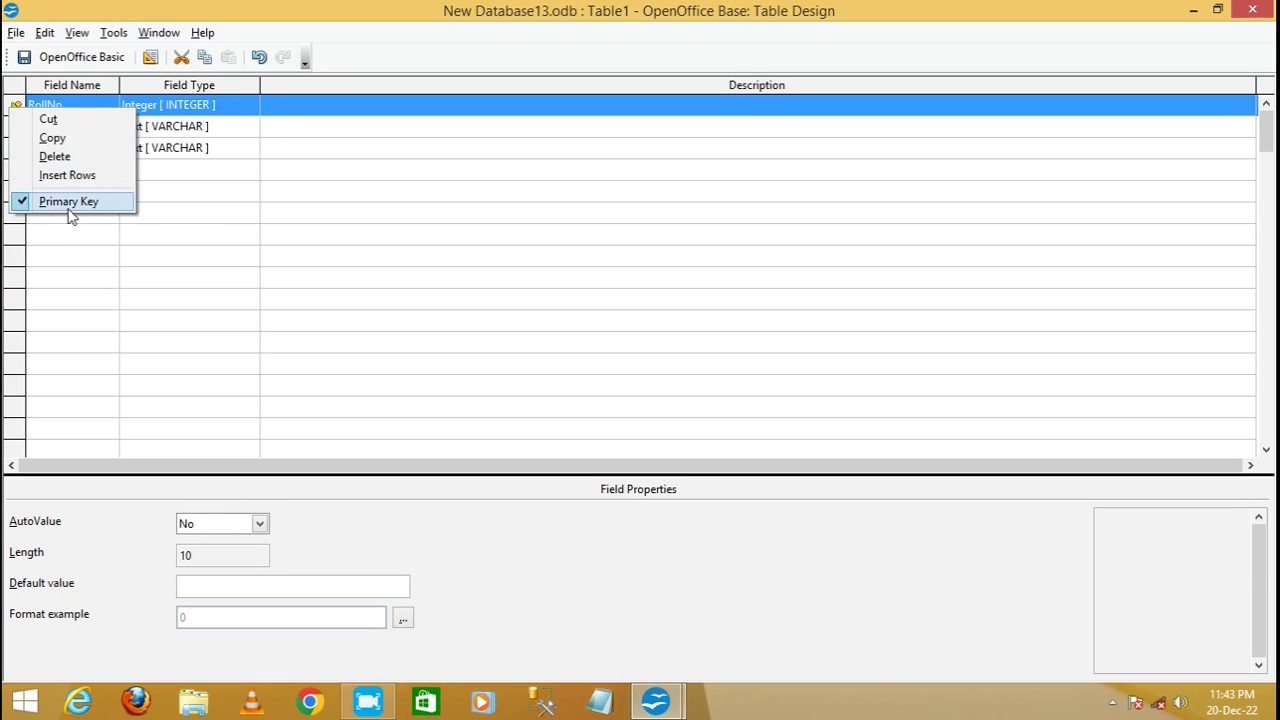
pyautogui.click(221, 216)
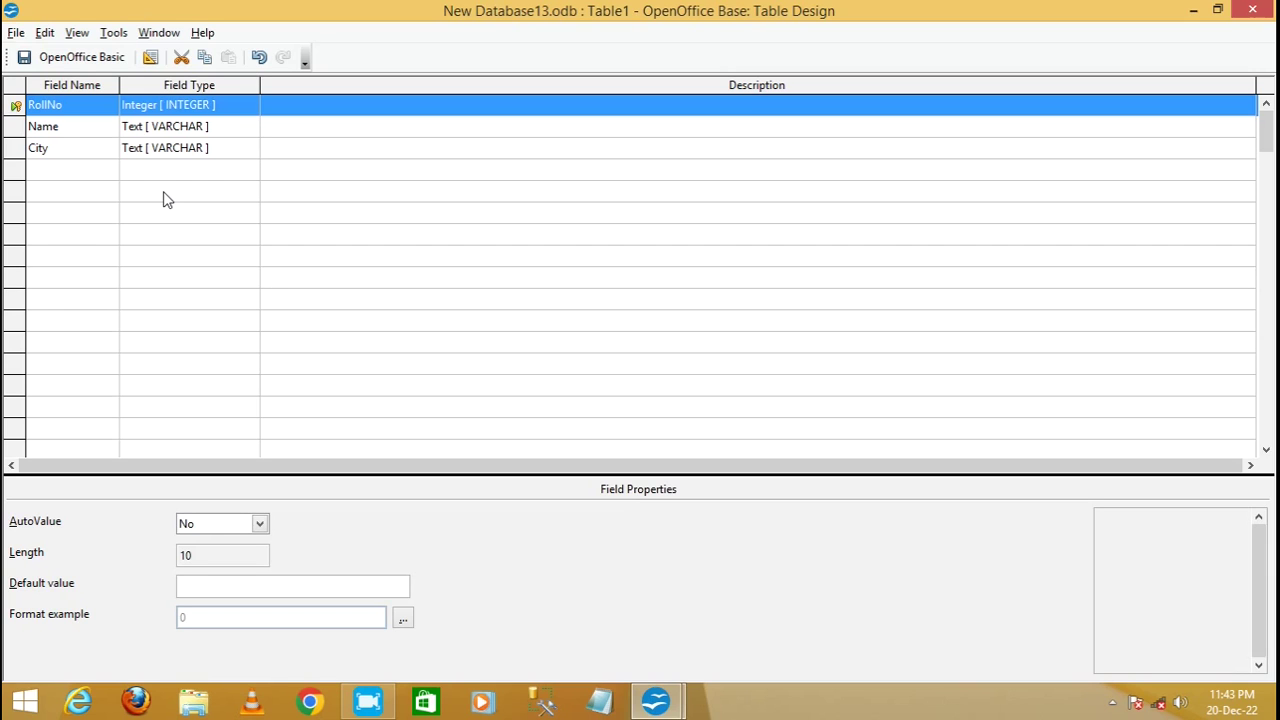
pyautogui.click(17, 130)
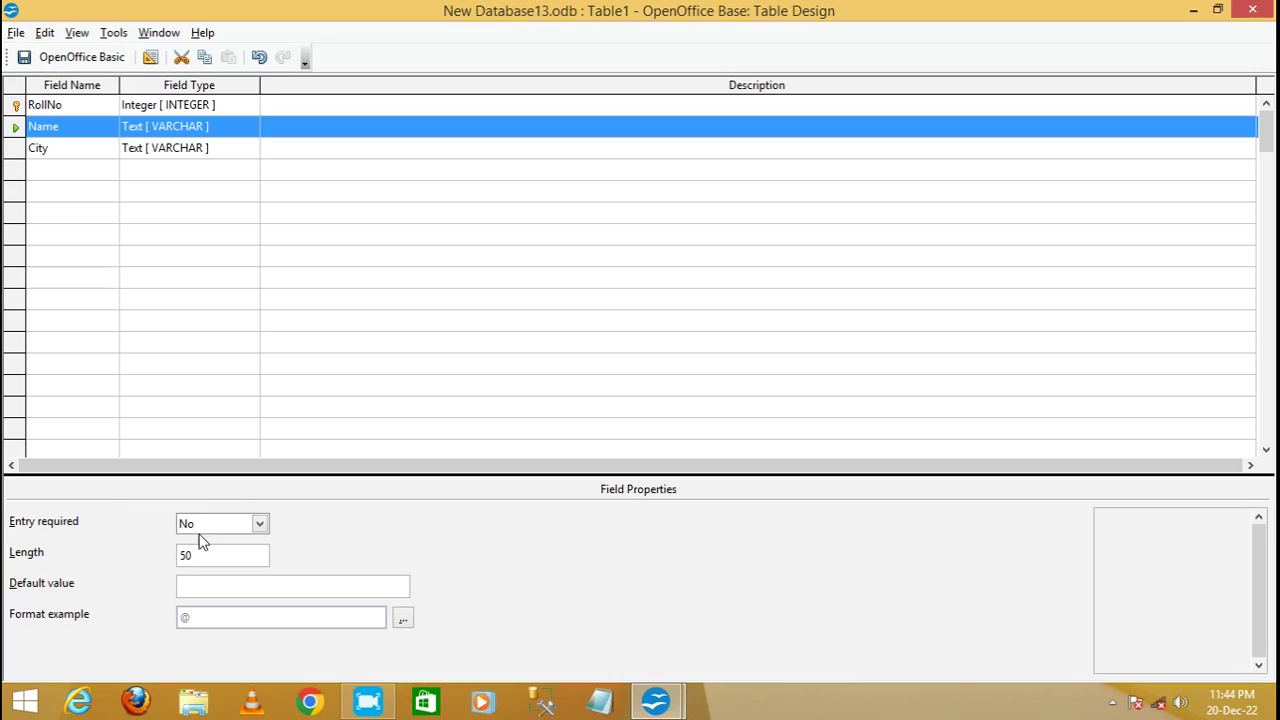
# Set Name's Entry required to Yes and give City the default value Noida.
pyautogui.click(259, 525)
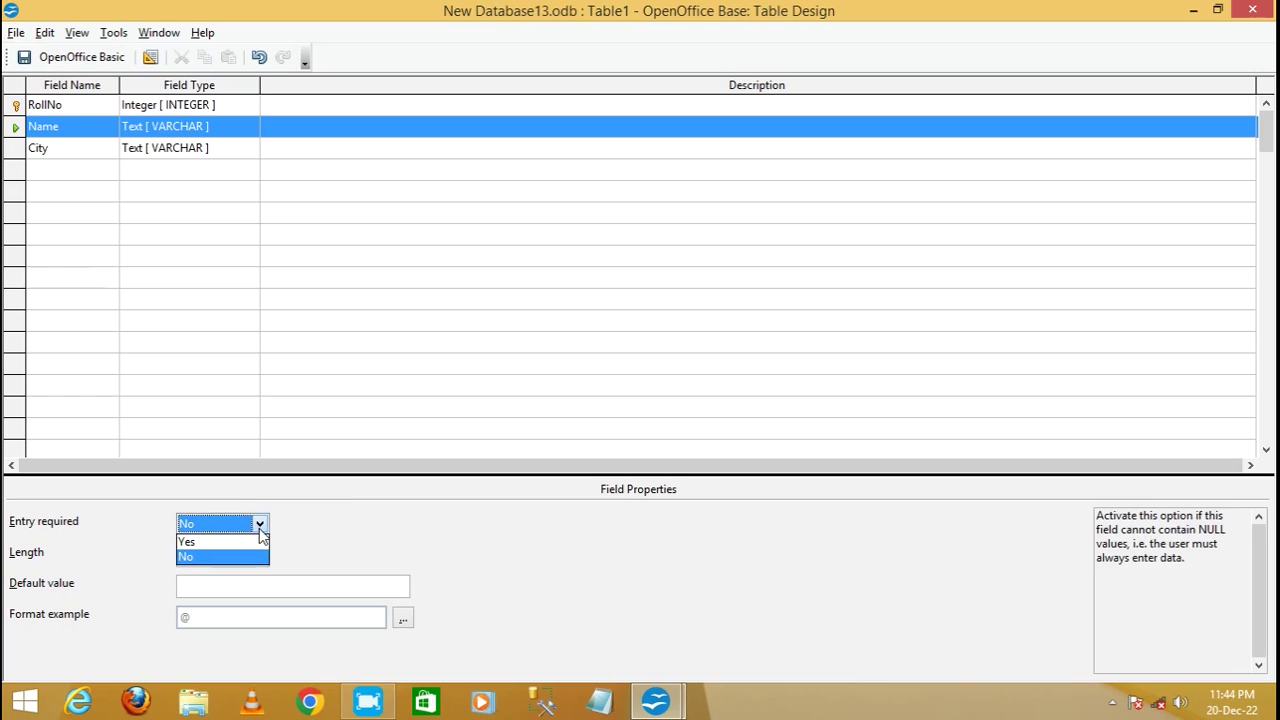
pyautogui.click(190, 541)
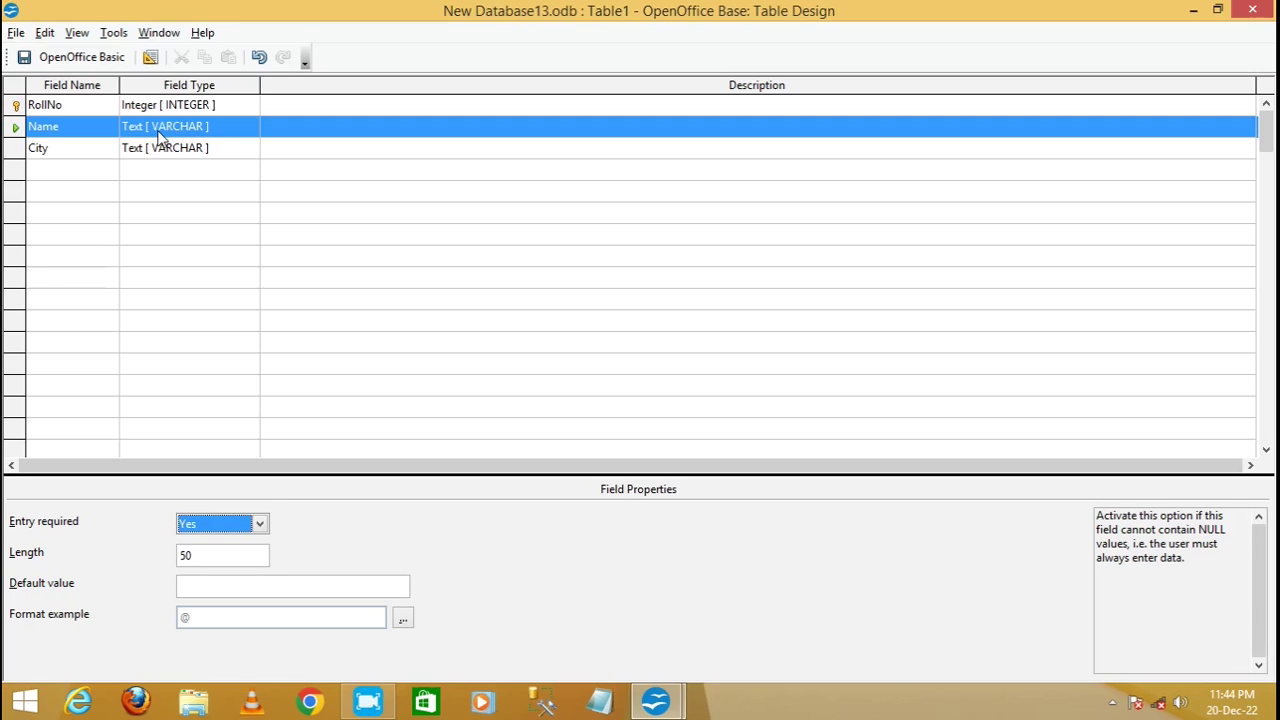
pyautogui.click(14, 150)
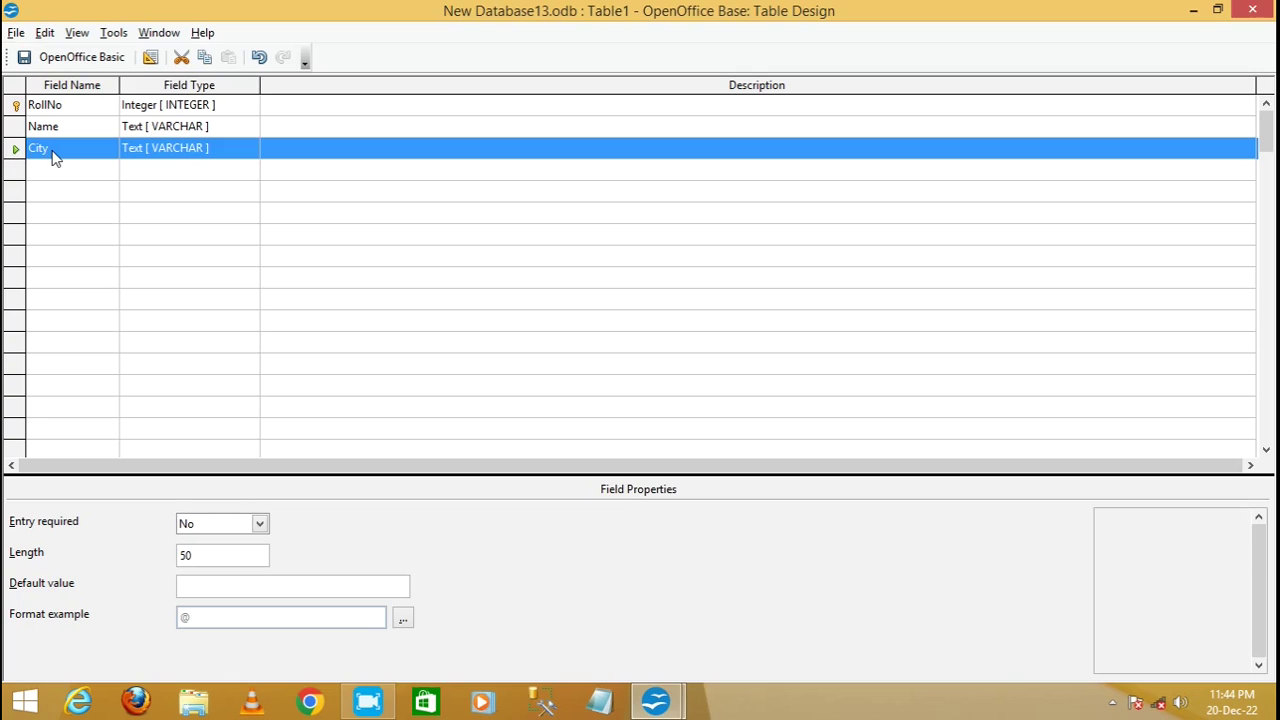
pyautogui.click(190, 590)
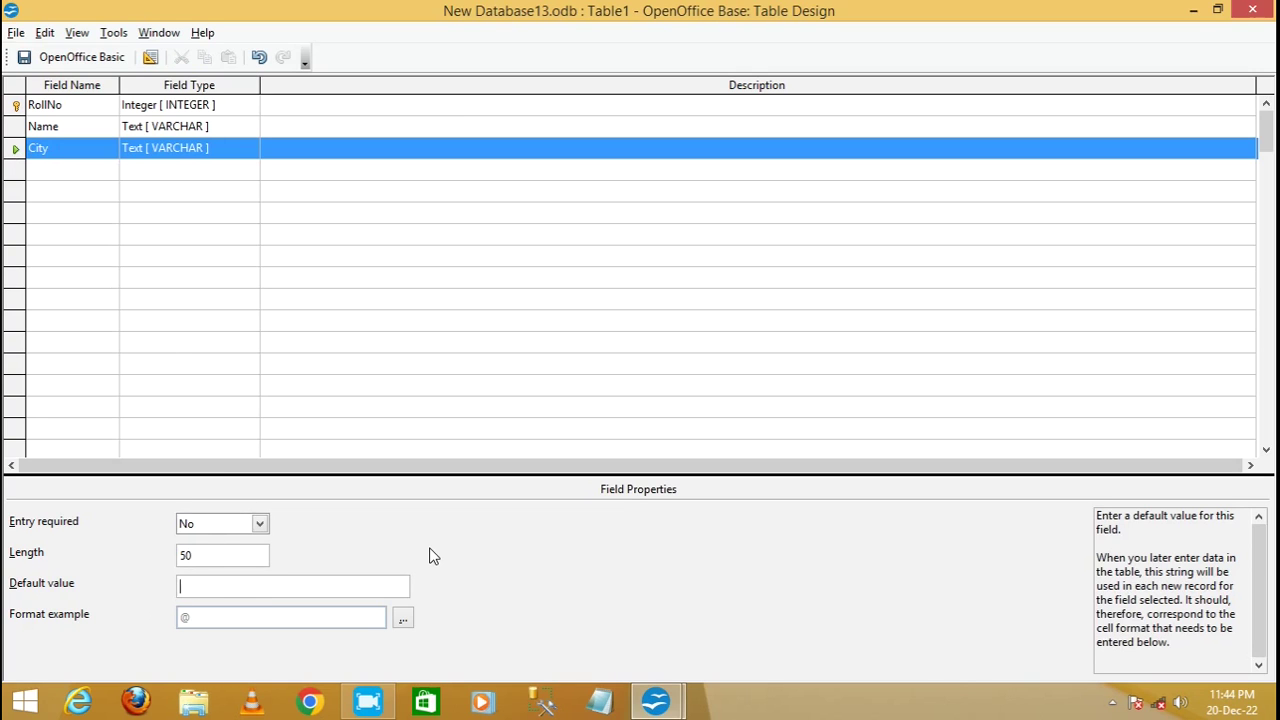
pyautogui.write('Noida')
# Save the table as Student and close Table Design, keeping the changes.
pyautogui.click(25, 58)
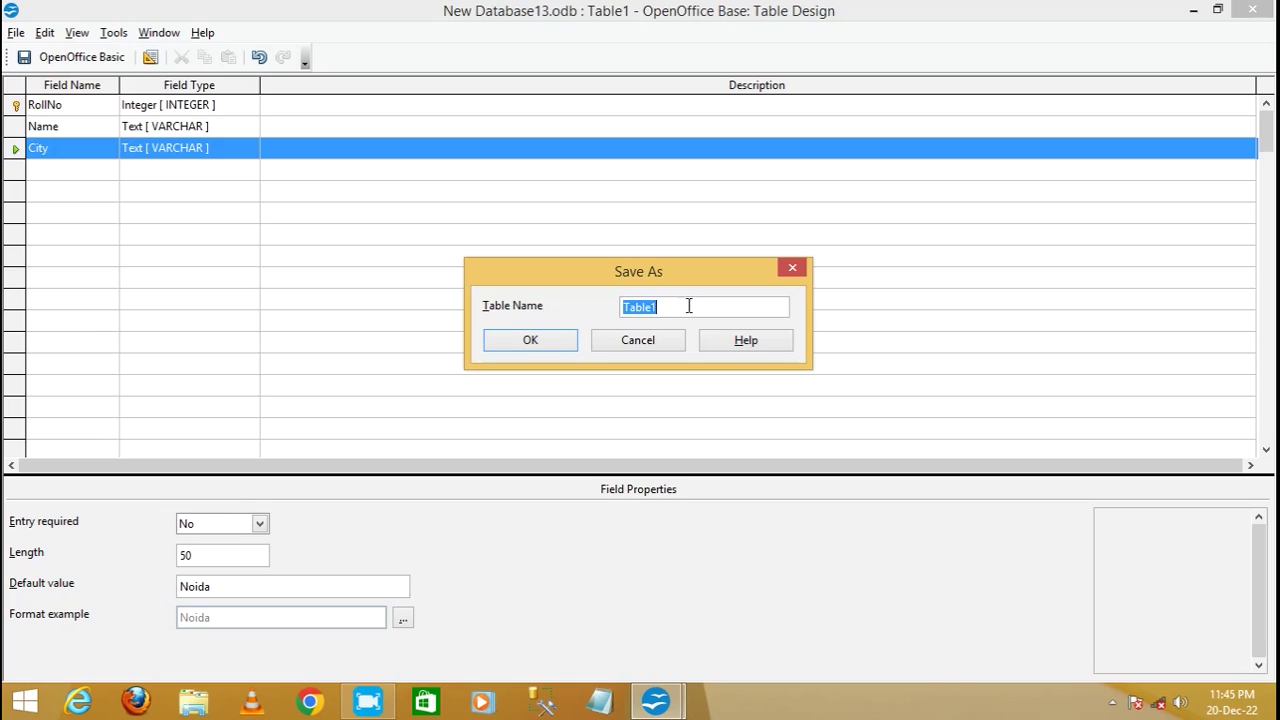
pyautogui.press('BackSpace')
pyautogui.write('Student')
pyautogui.click(523, 341)
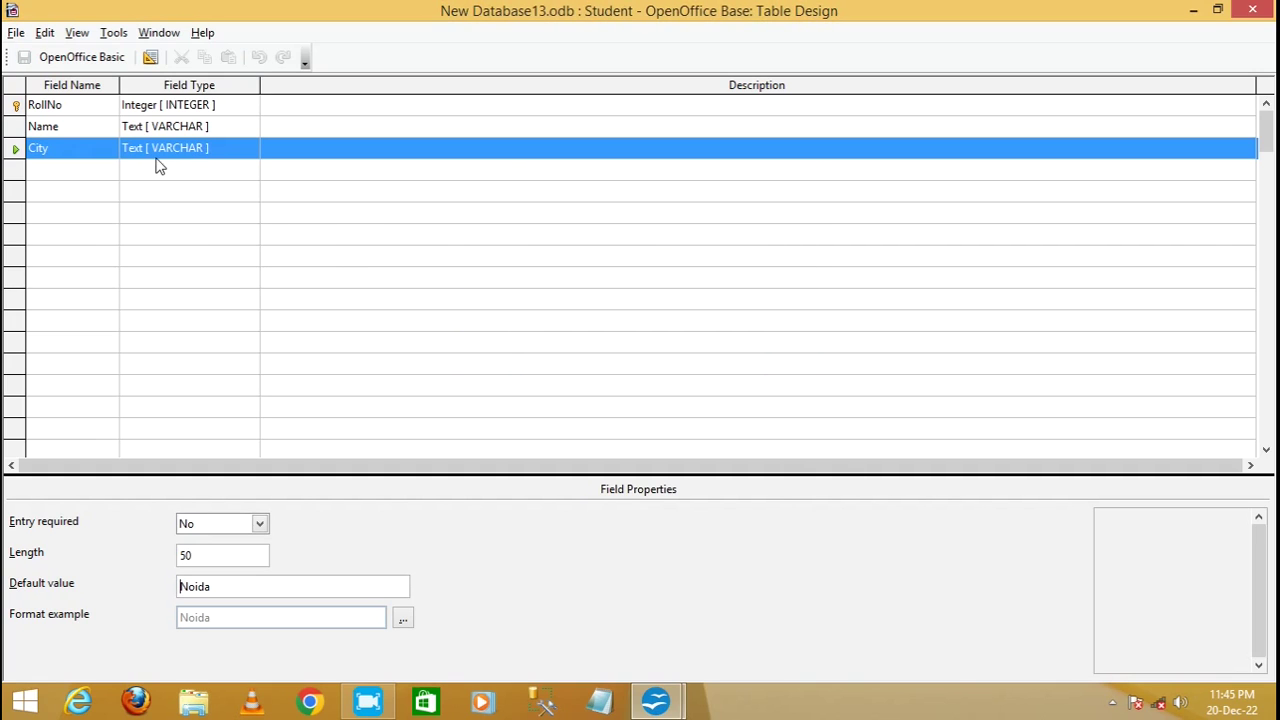
pyautogui.click(1252, 9)
pyautogui.click(567, 372)
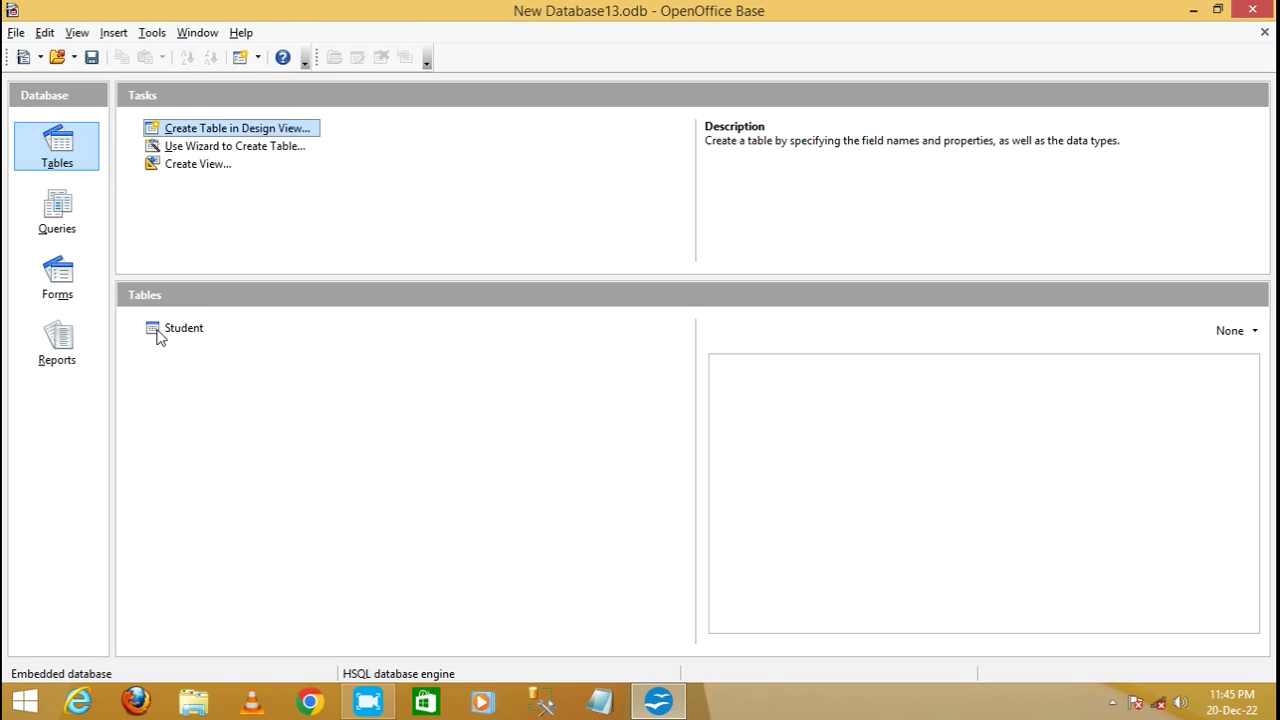
pyautogui.rightClick(157, 336)
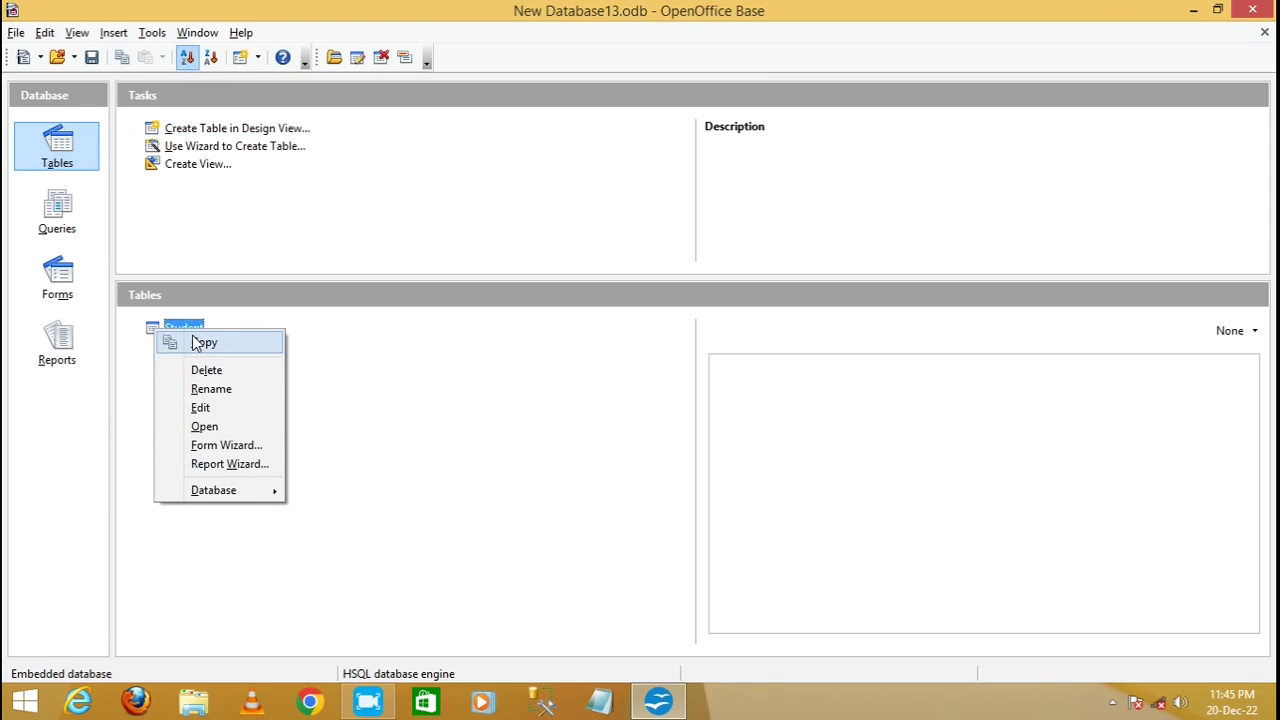
# Add an Integer field named Class below City in Student's design, save and close.
pyautogui.click(201, 409)
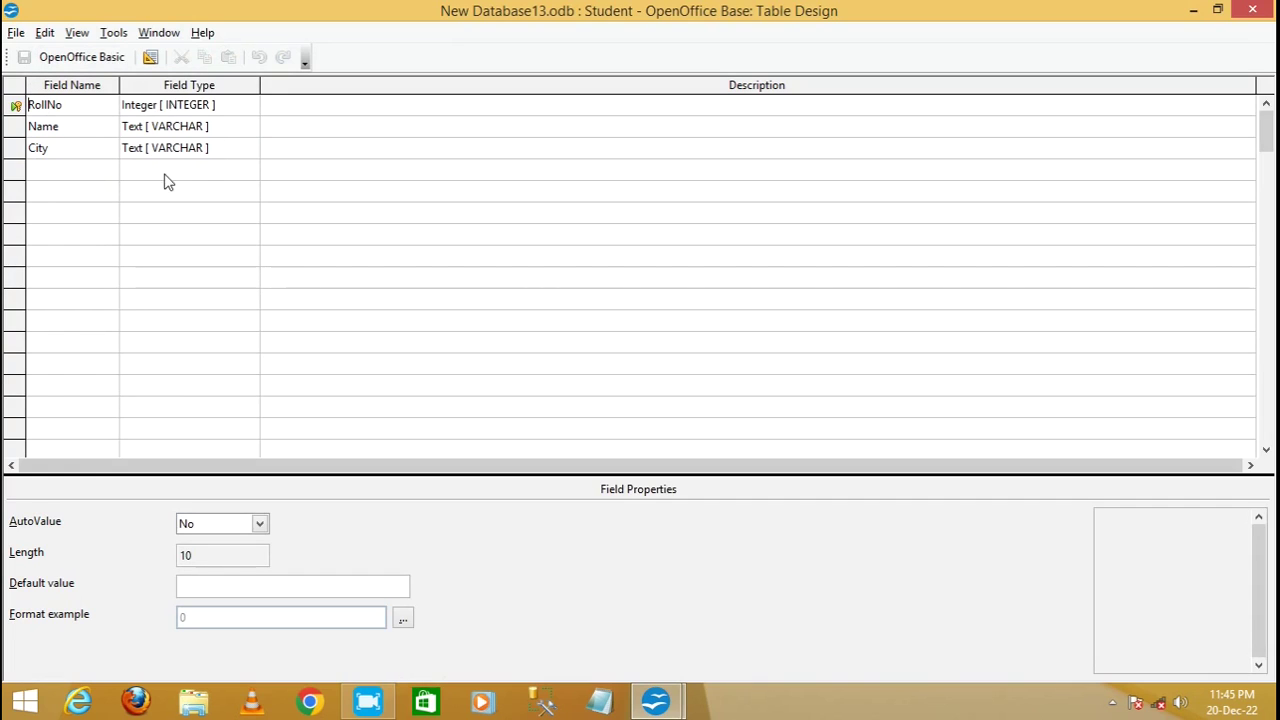
pyautogui.click(49, 169)
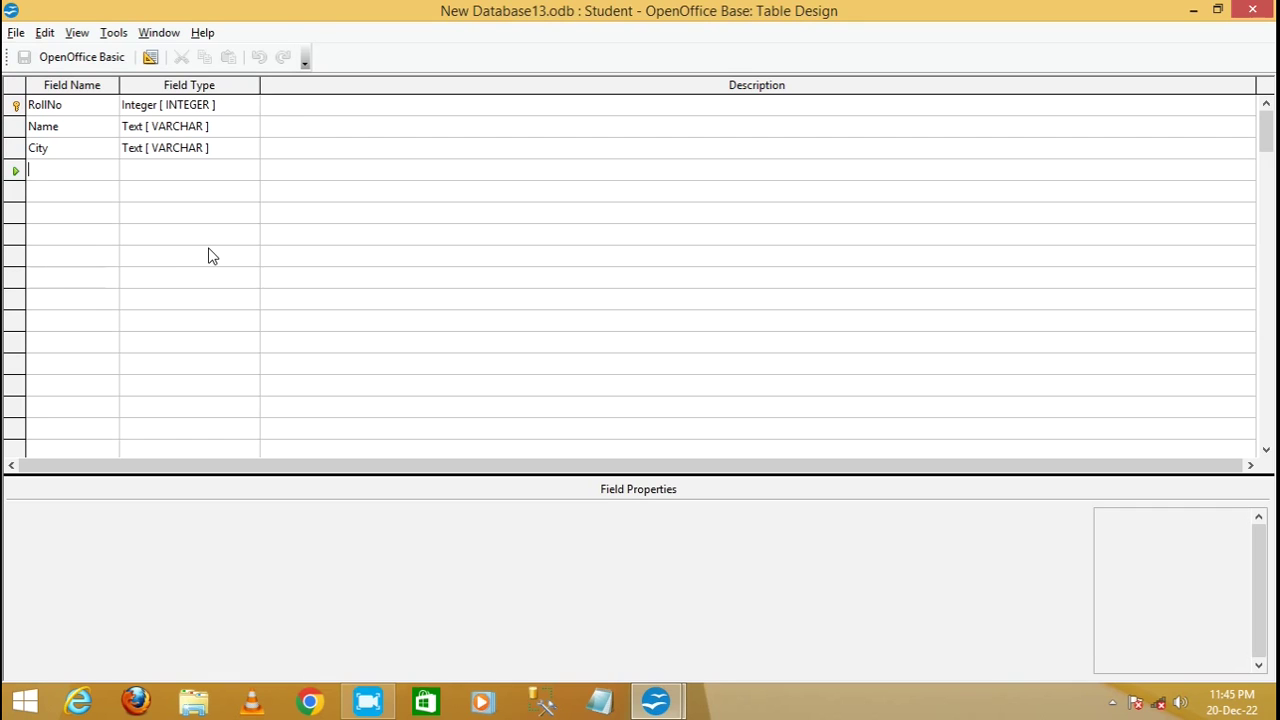
pyautogui.write('C')
pyautogui.press('BackSpace')
pyautogui.write('Class')
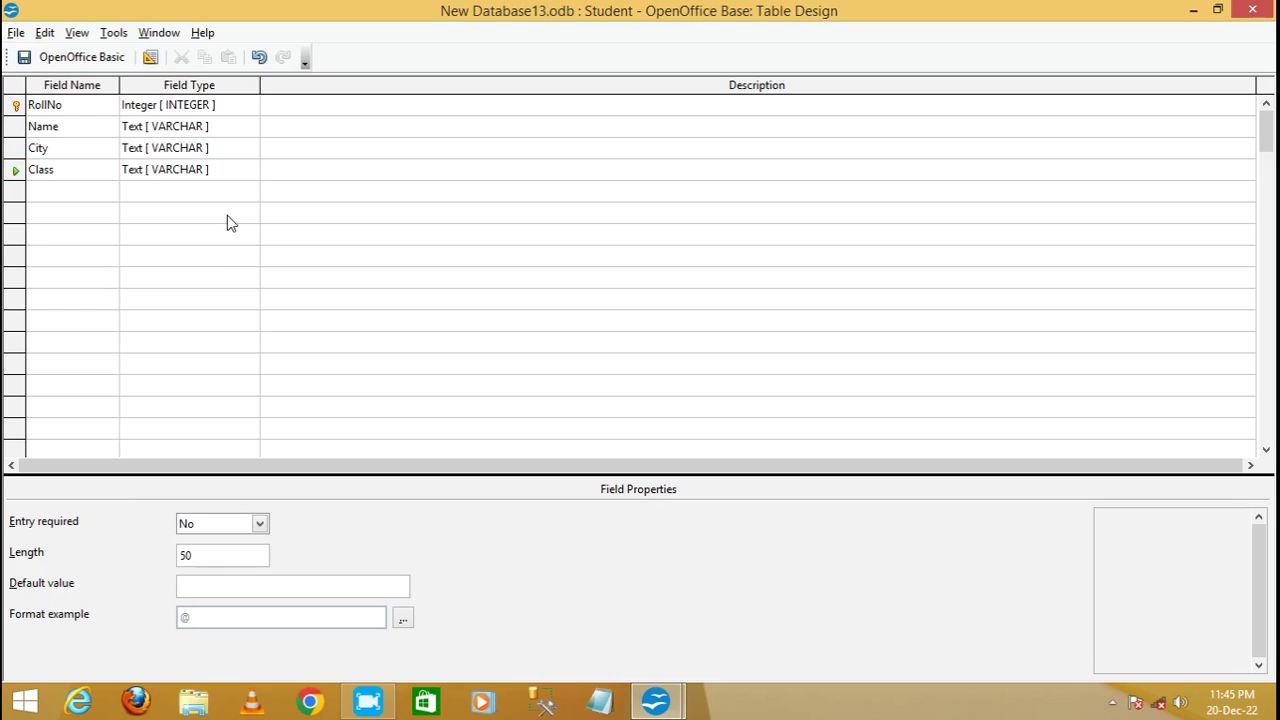
pyautogui.click(231, 172)
pyautogui.click(251, 172)
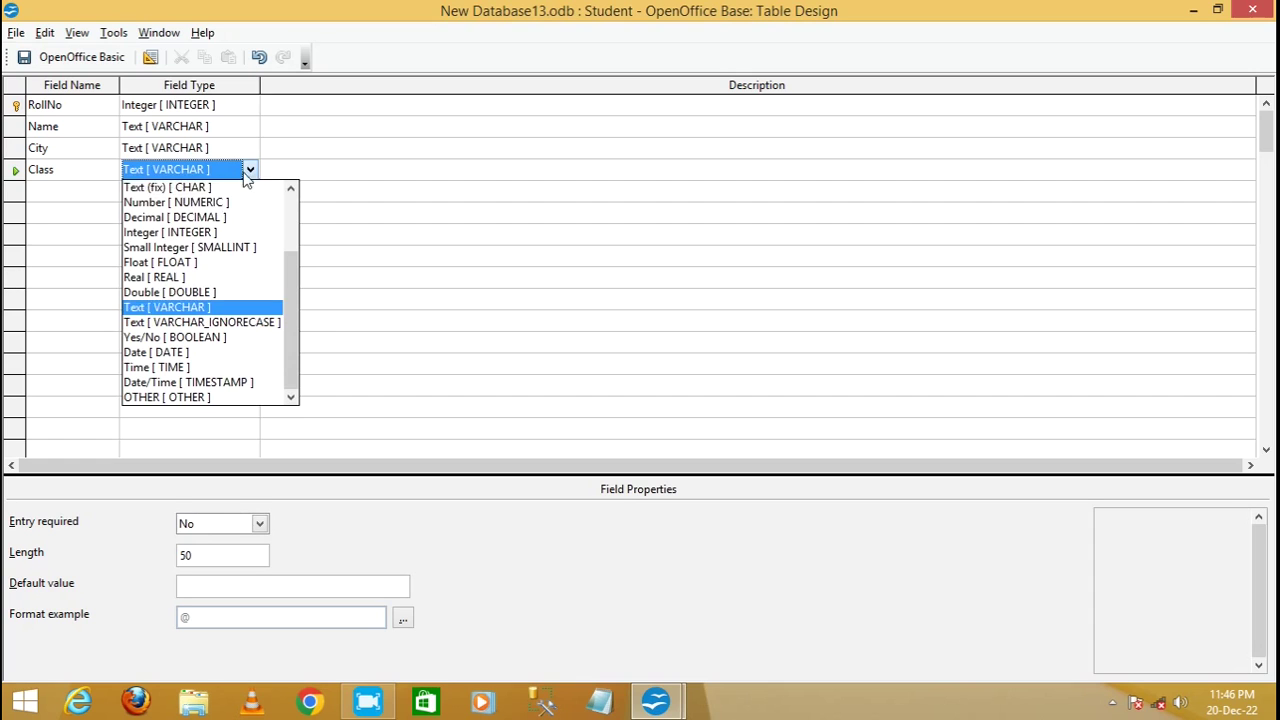
pyautogui.click(185, 230)
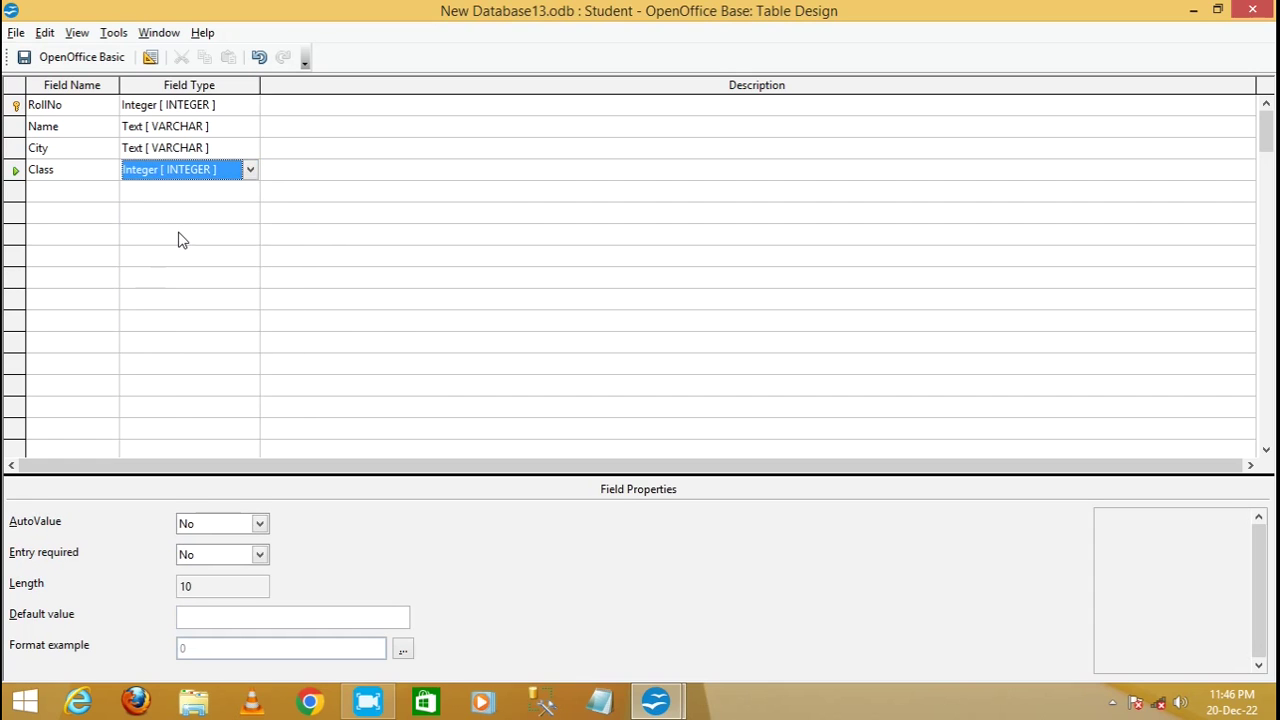
pyautogui.click(24, 60)
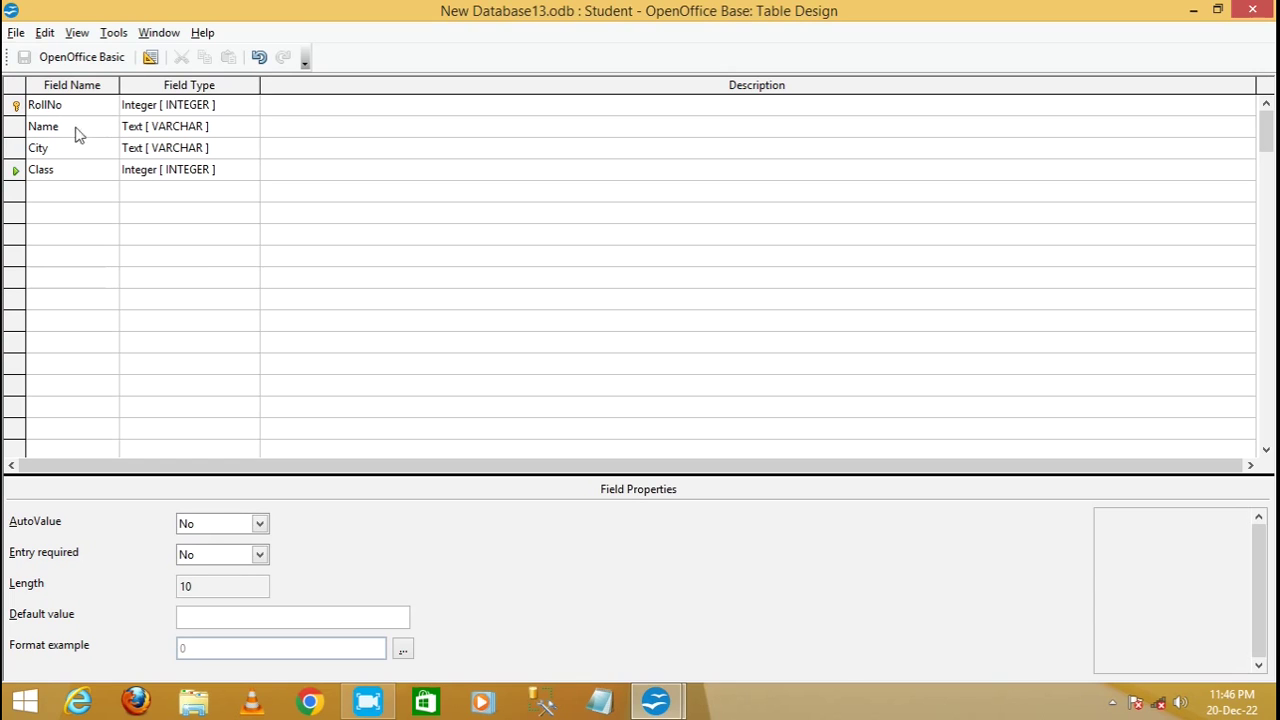
pyautogui.click(1252, 10)
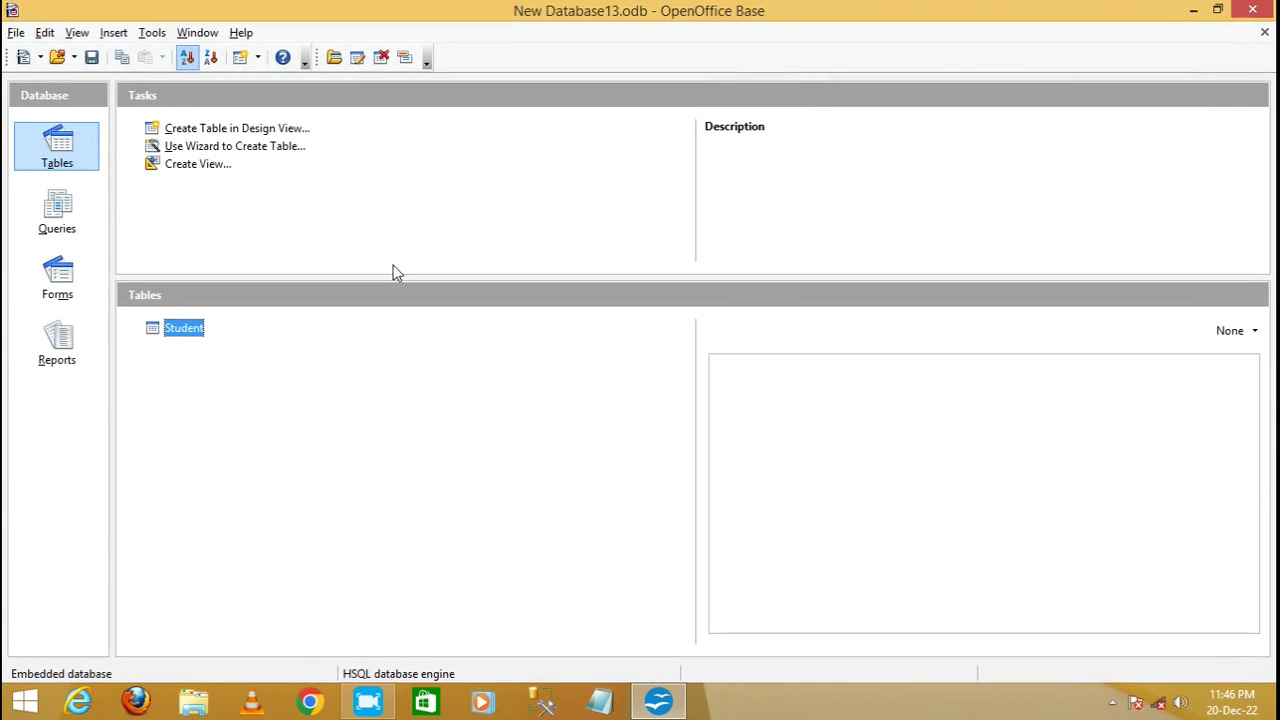
# Delete the Class field from Student's design, save and close the designer.
pyautogui.rightClick(165, 330)
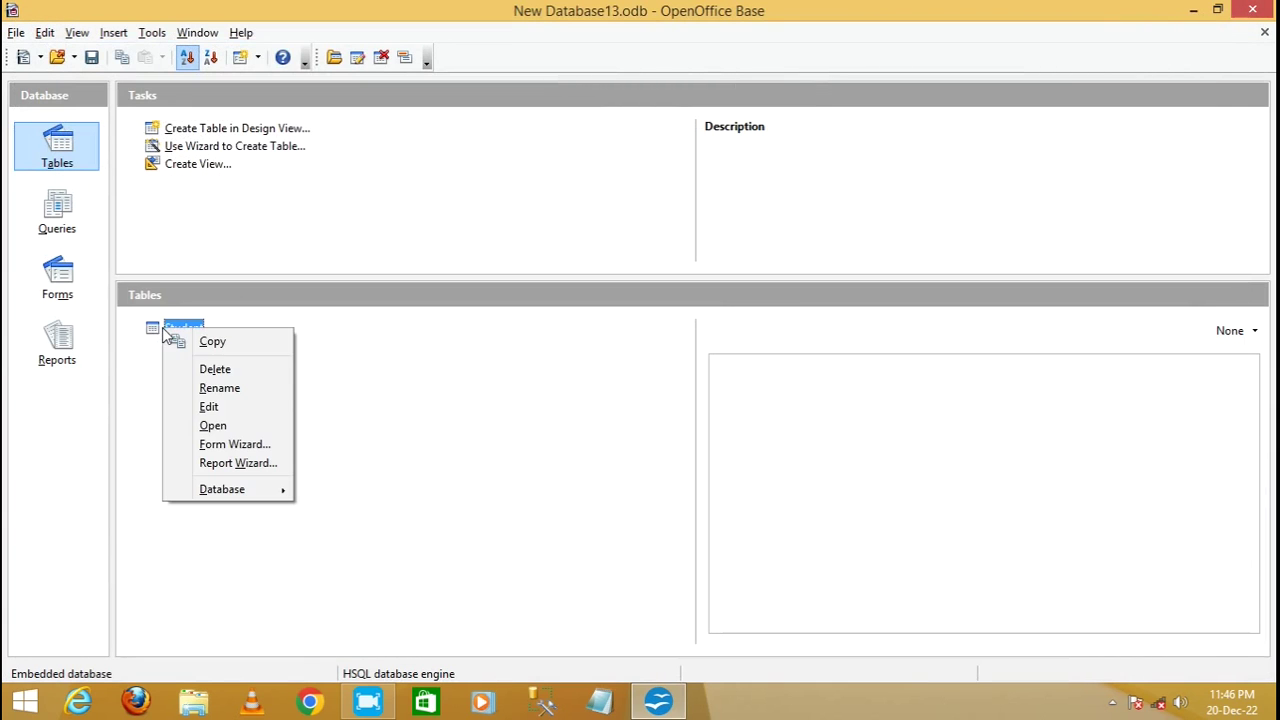
pyautogui.click(210, 406)
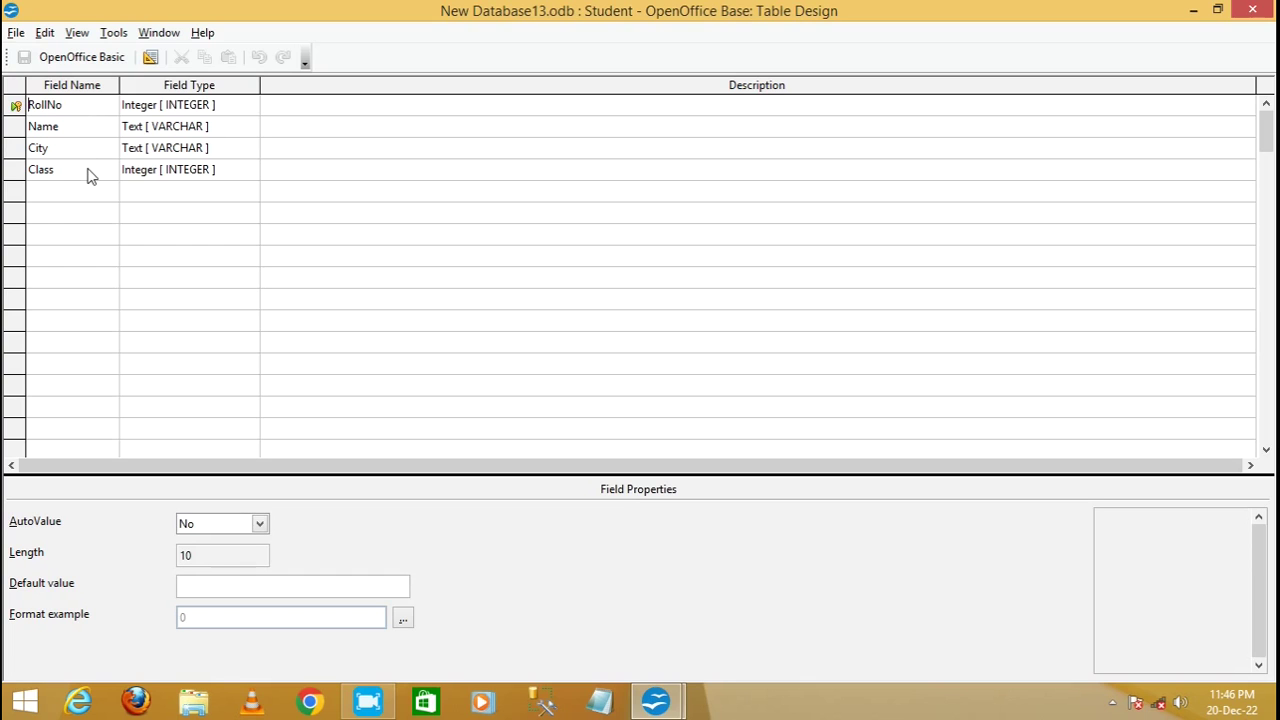
pyautogui.rightClick(16, 173)
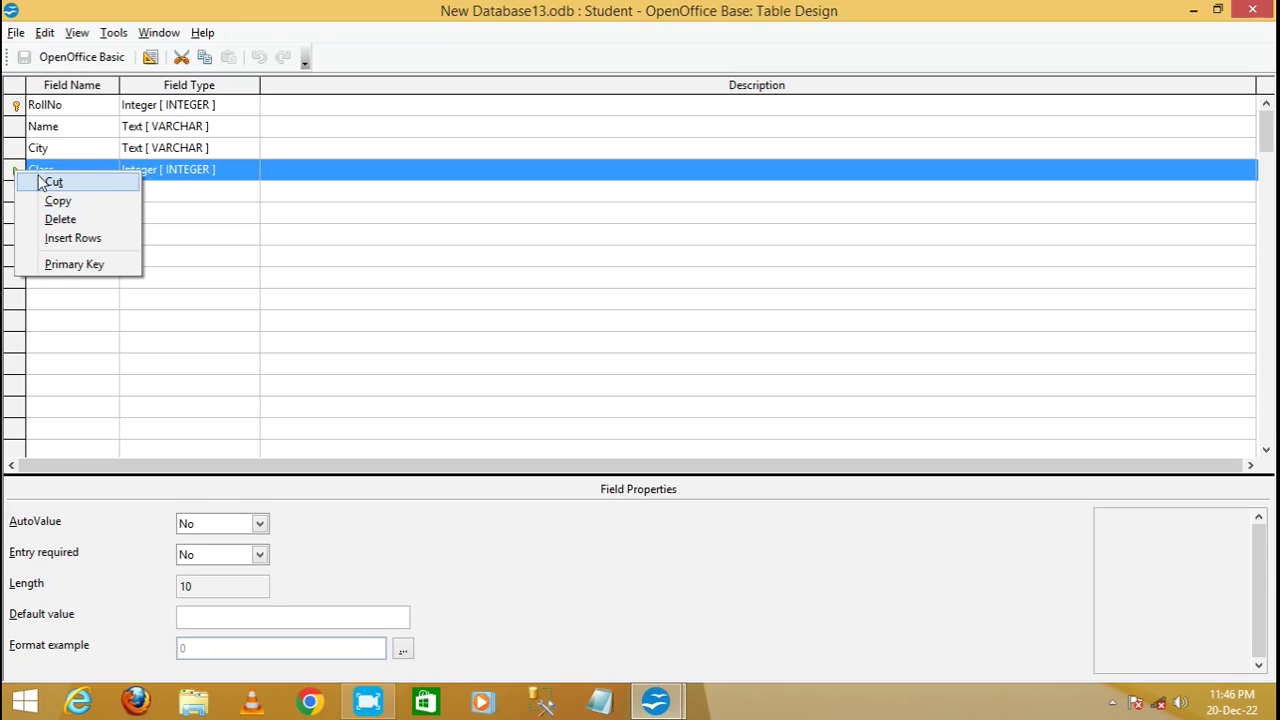
pyautogui.click(68, 222)
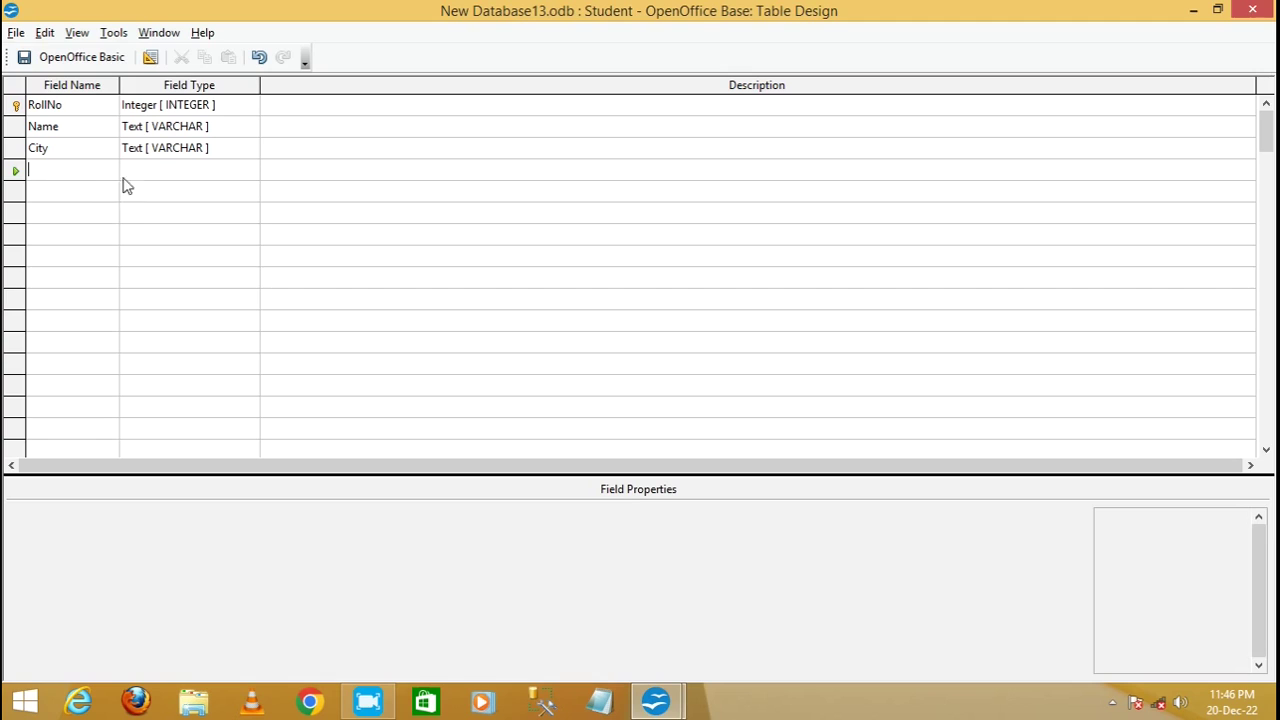
pyautogui.click(23, 58)
pyautogui.click(1253, 11)
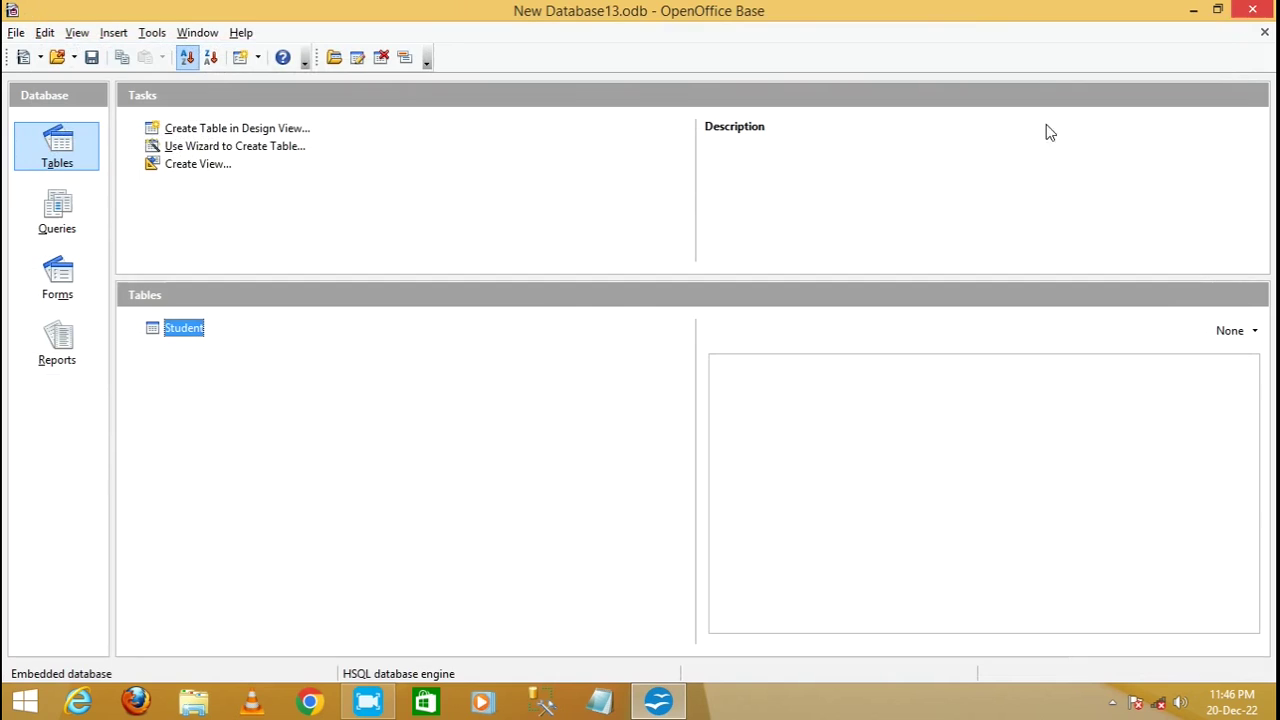
# Enter RollNo 1 with City Noida and RollNo 2 with City Gkp, then save.
pyautogui.doubleClick(157, 337)
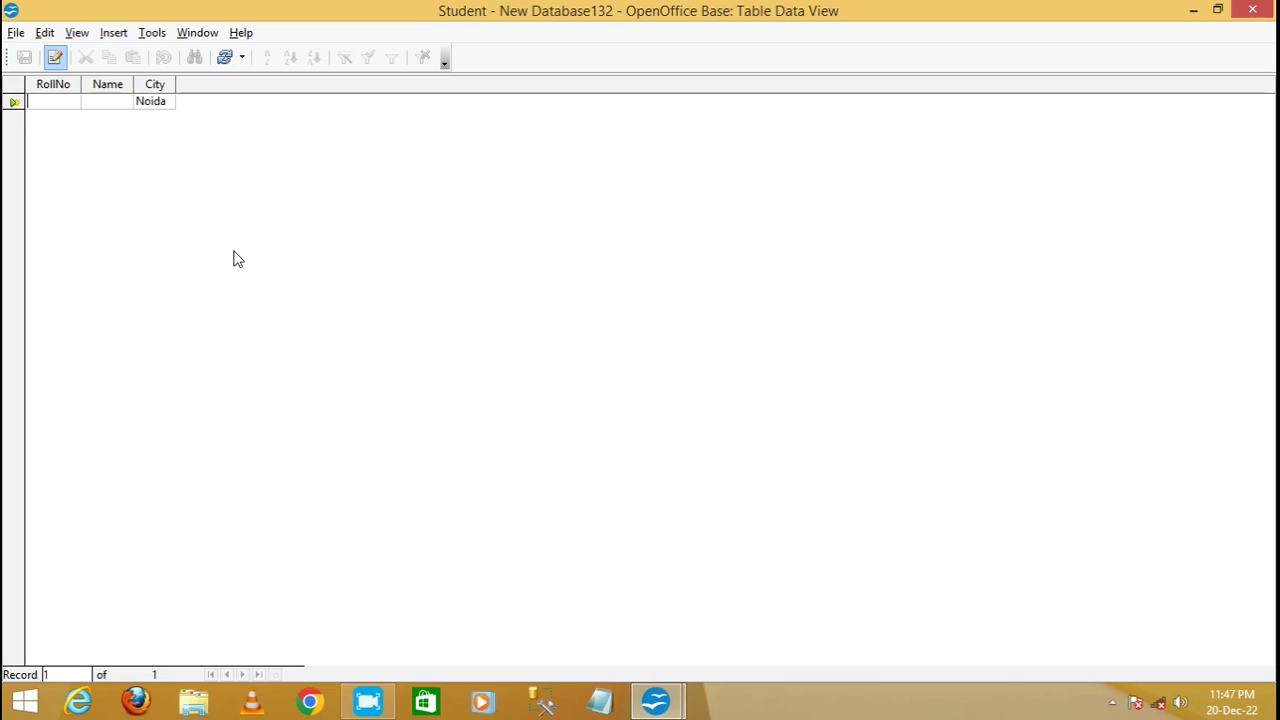
pyautogui.write('1')
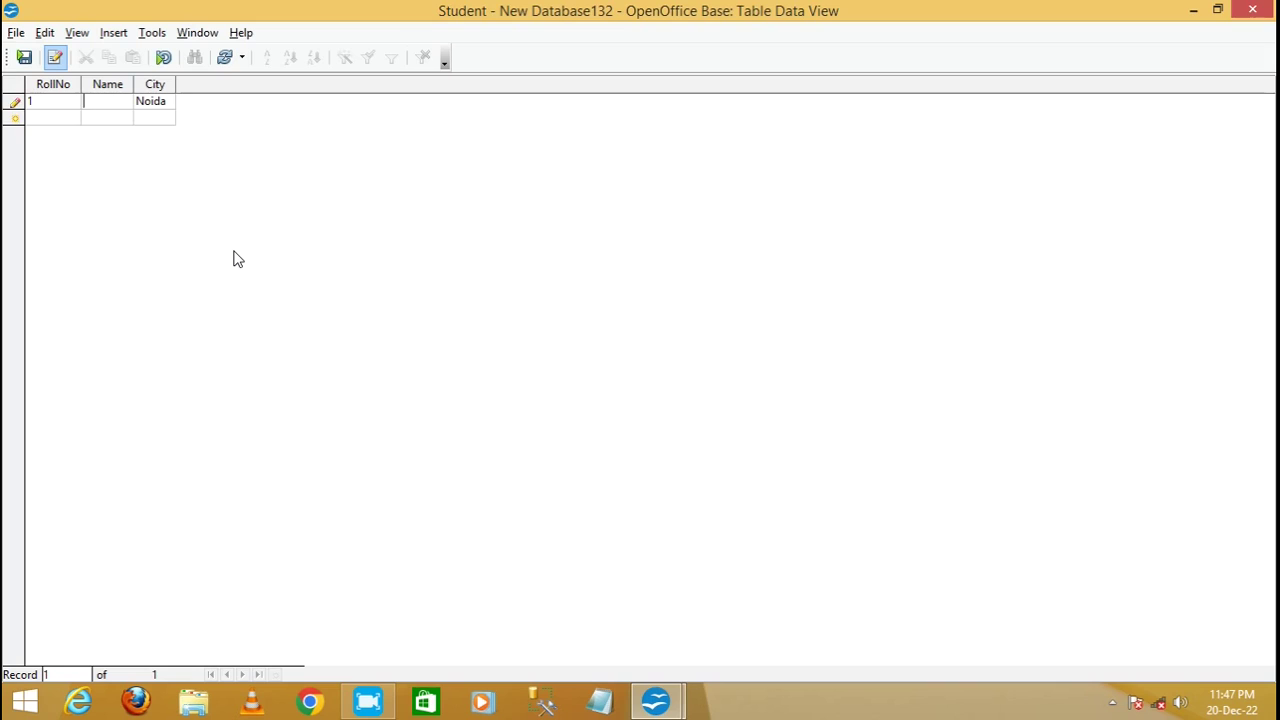
pyautogui.write('Ramesh')
pyautogui.click(158, 102)
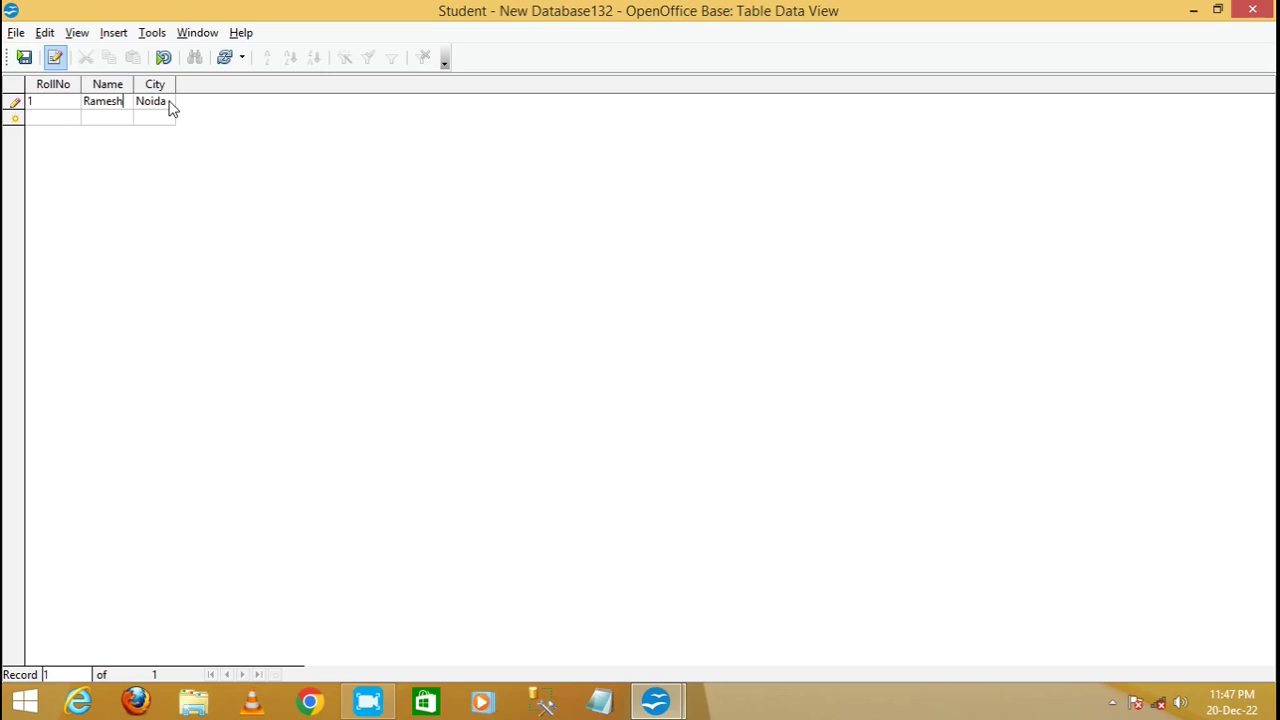
pyautogui.click(40, 118)
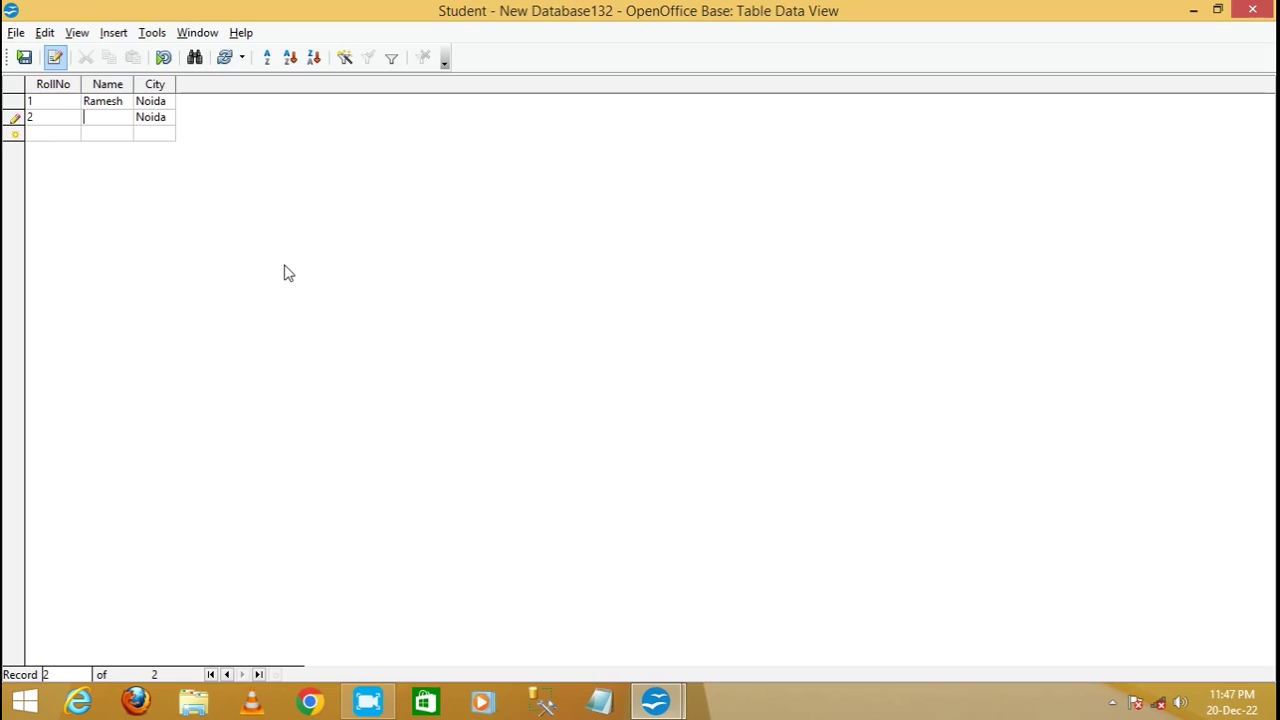
pyautogui.press('Tab')
pyautogui.press('Tab')
pyautogui.write('Gk')
pyautogui.click(26, 58)
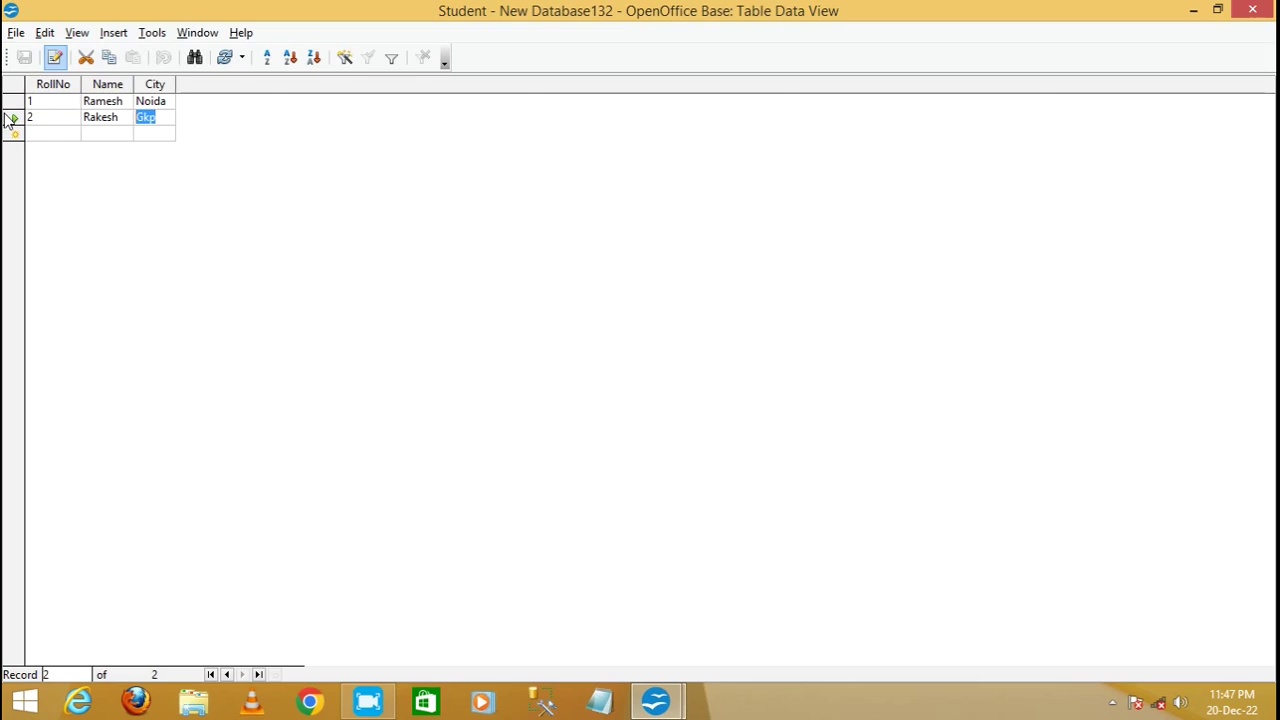
pyautogui.click(42, 133)
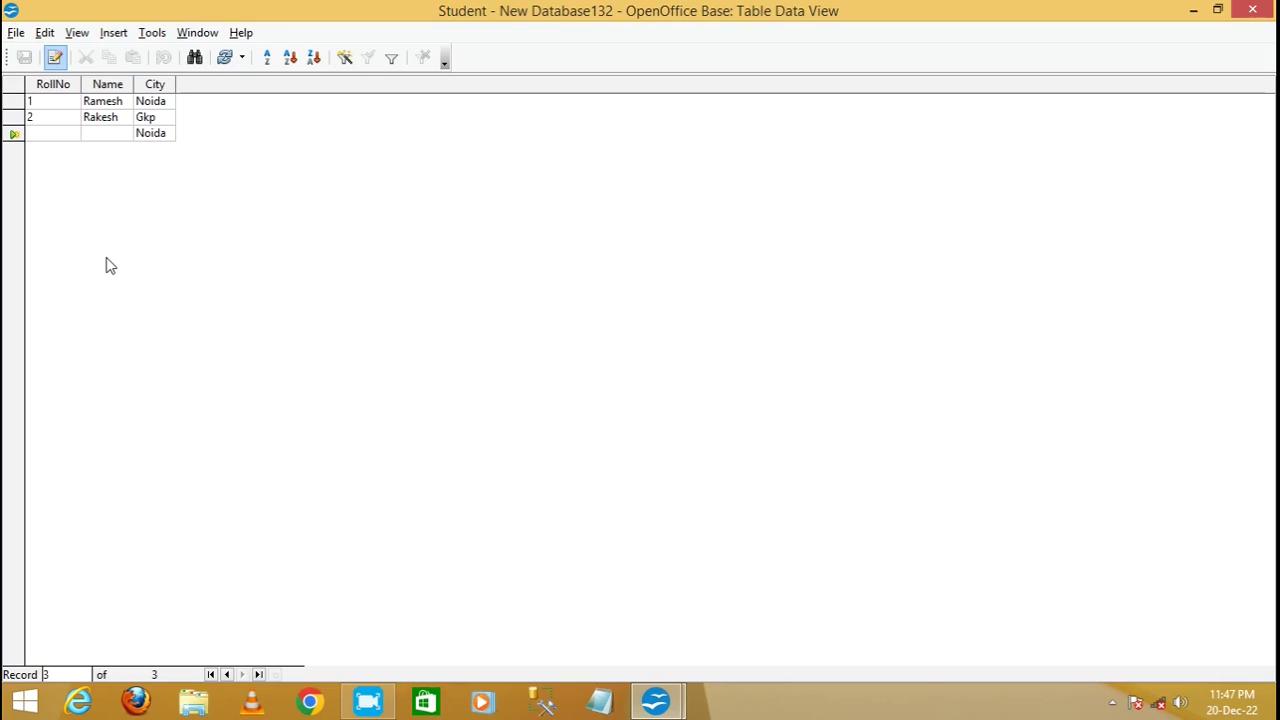
# Enter a third record with RollNo 1, dismiss the duplicate-key error, change it to 3 and save.
pyautogui.write('1')
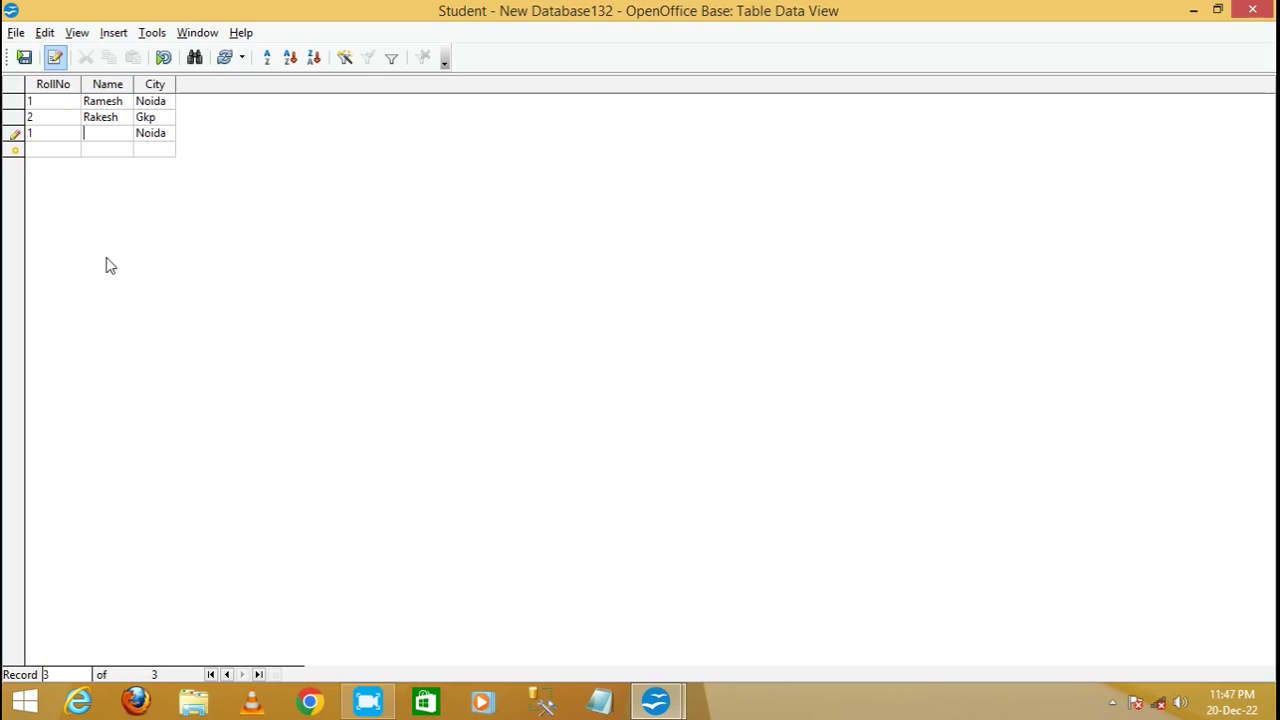
pyautogui.write('amit')
pyautogui.click(25, 58)
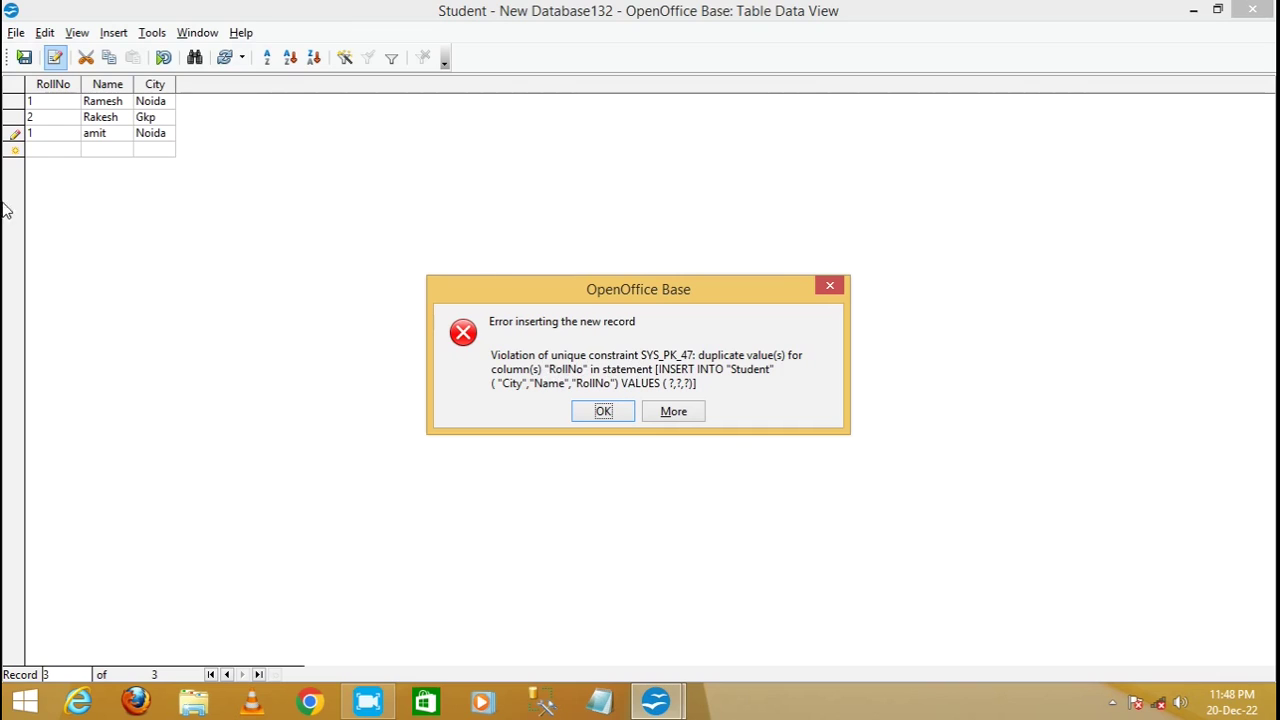
pyautogui.click(597, 415)
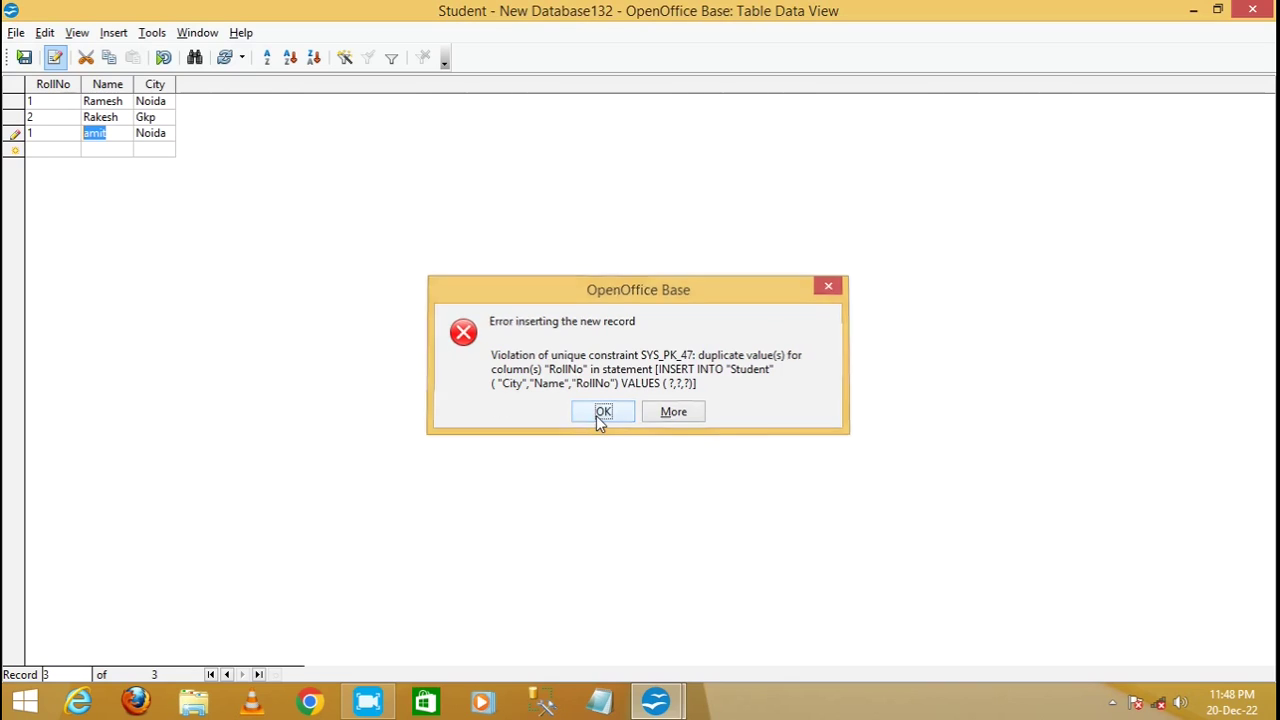
pyautogui.click(55, 140)
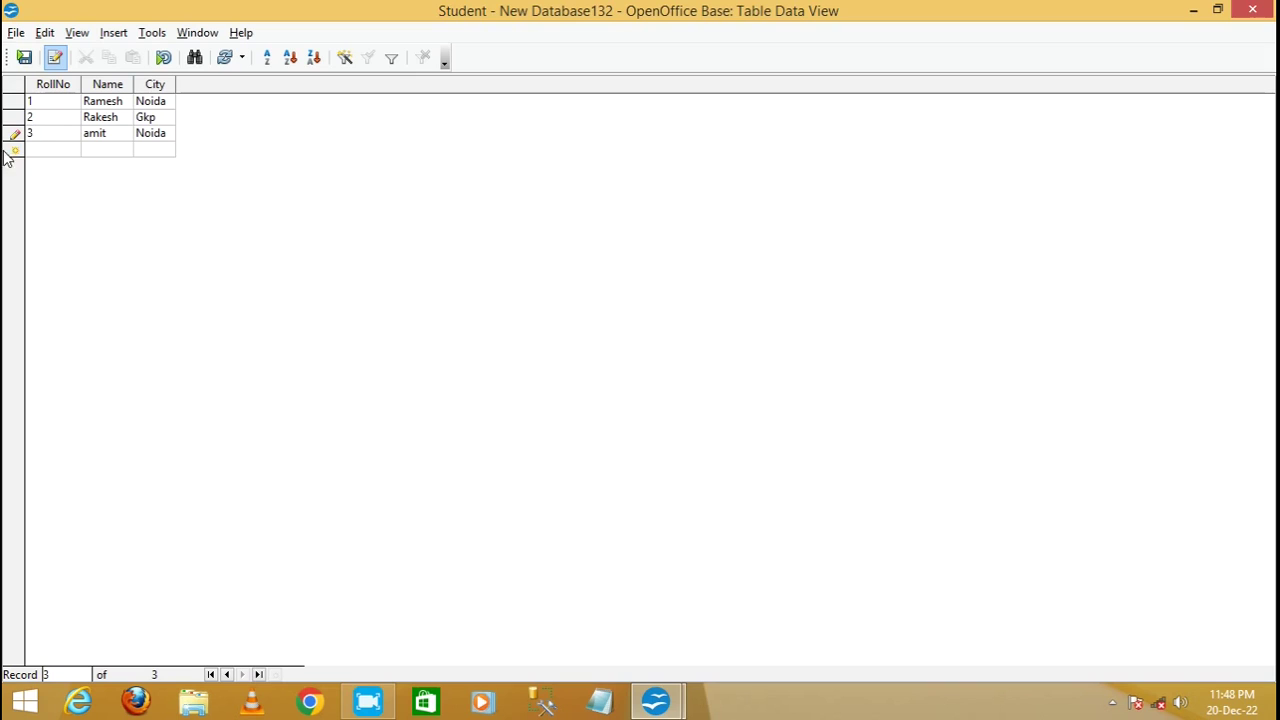
pyautogui.click(25, 60)
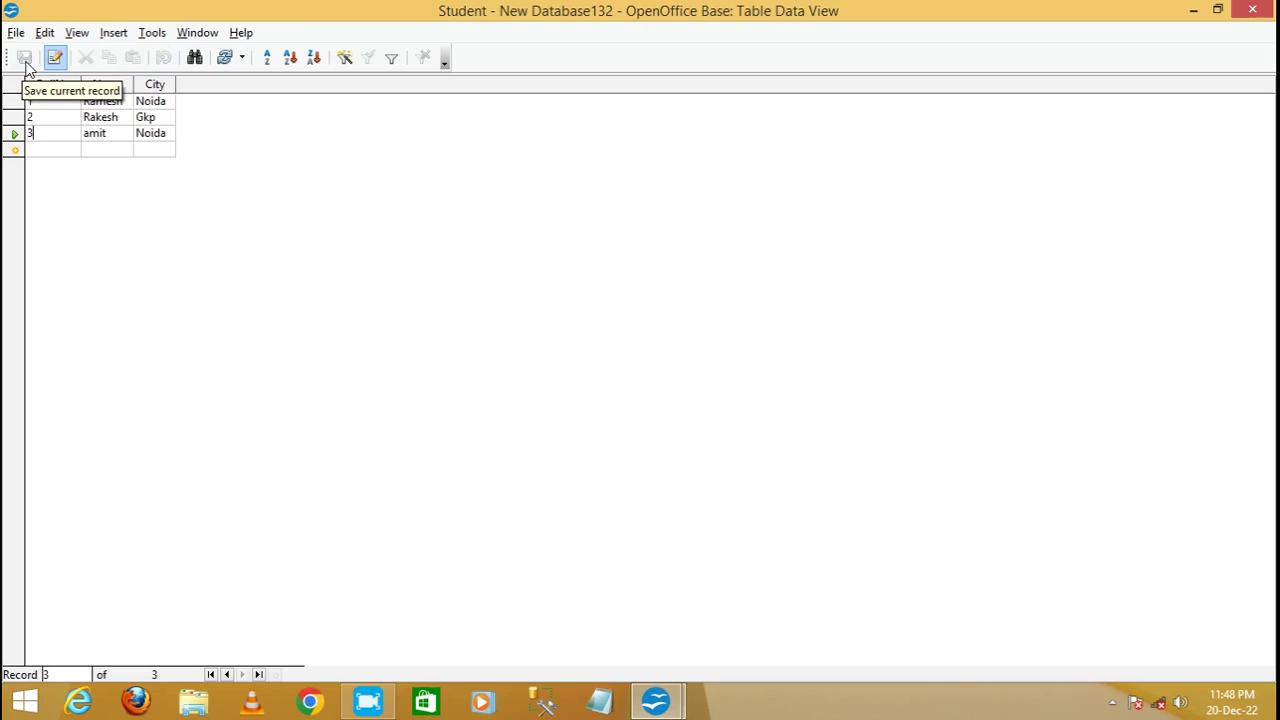
# Close and reopen the Student table to view its three records.
pyautogui.click(1252, 10)
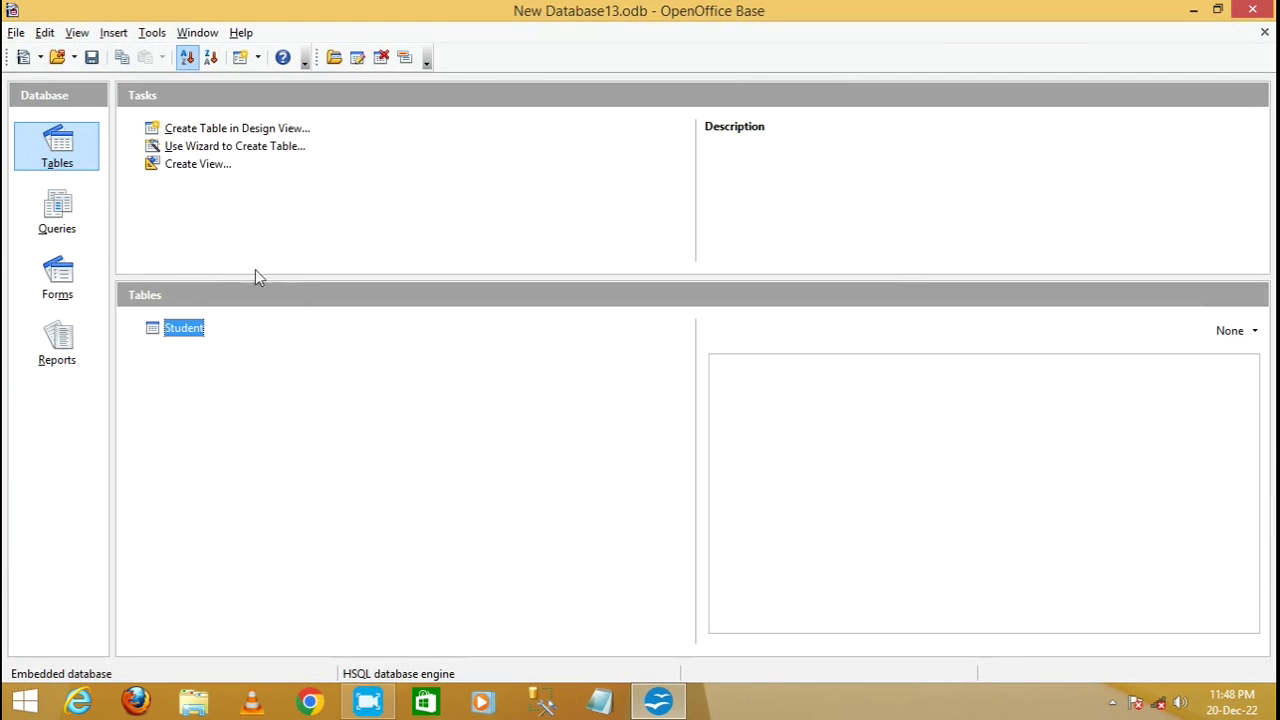
pyautogui.rightClick(184, 336)
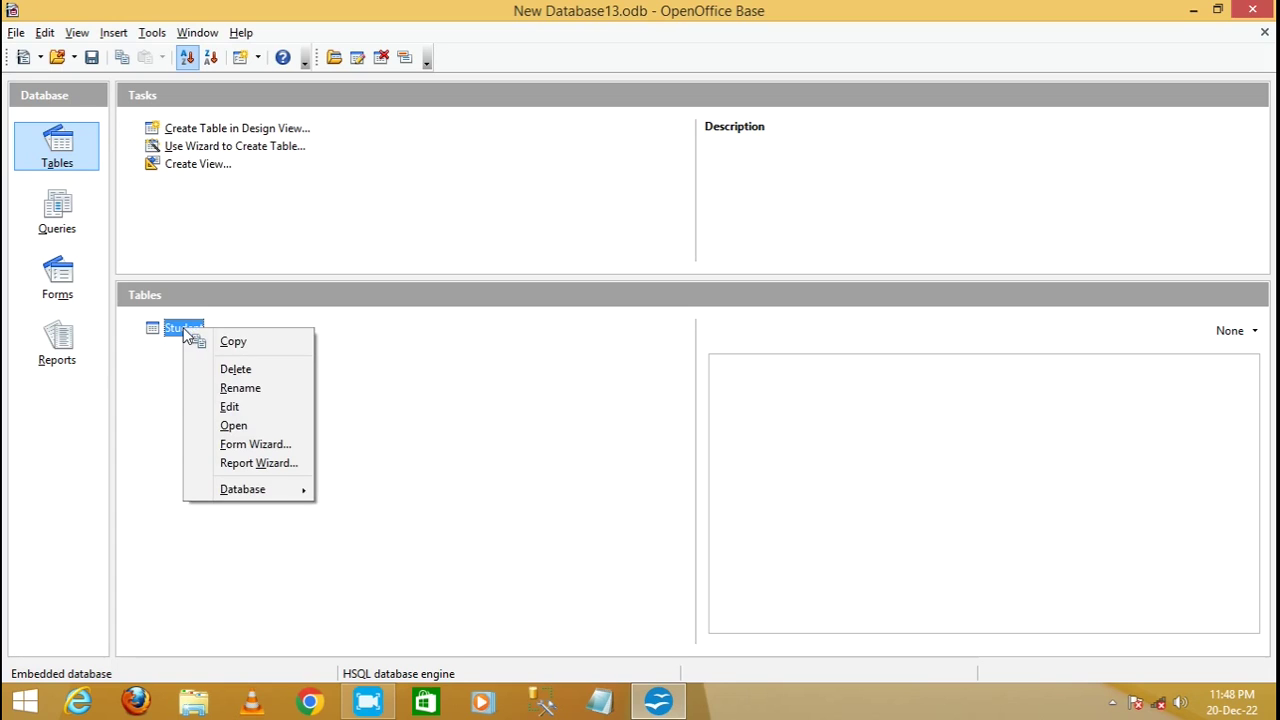
pyautogui.click(149, 333)
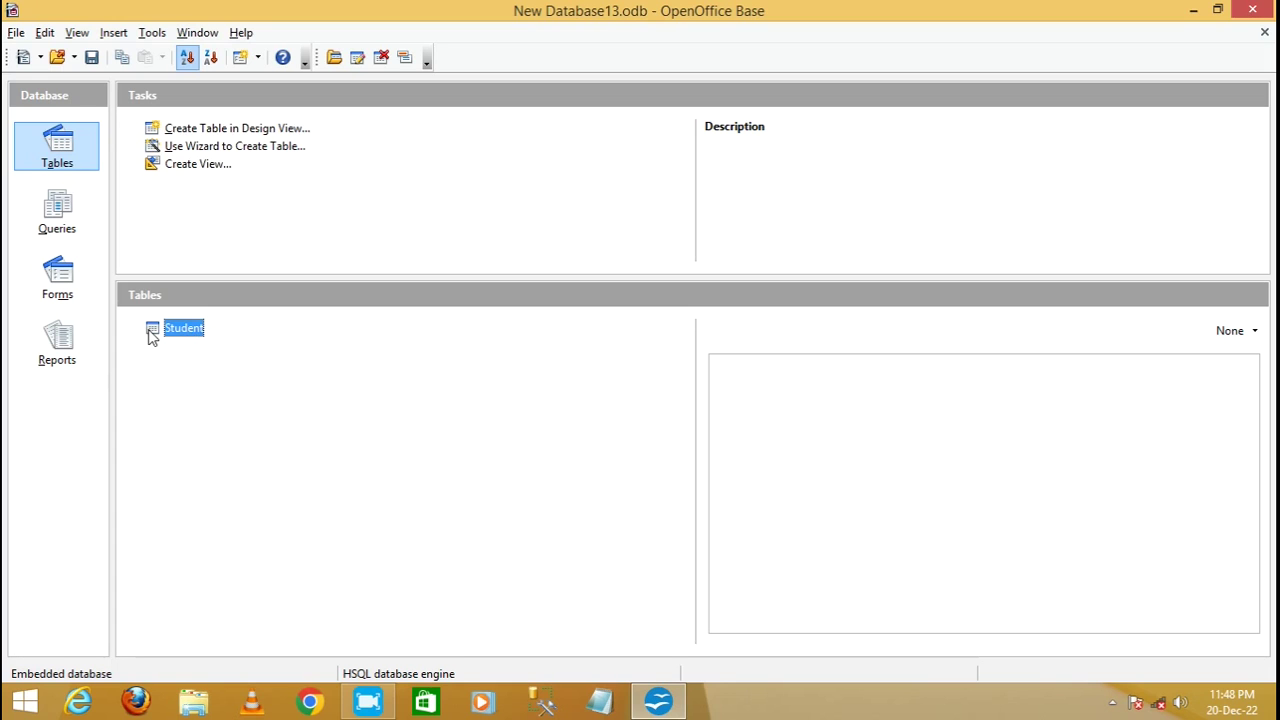
pyautogui.doubleClick(166, 332)
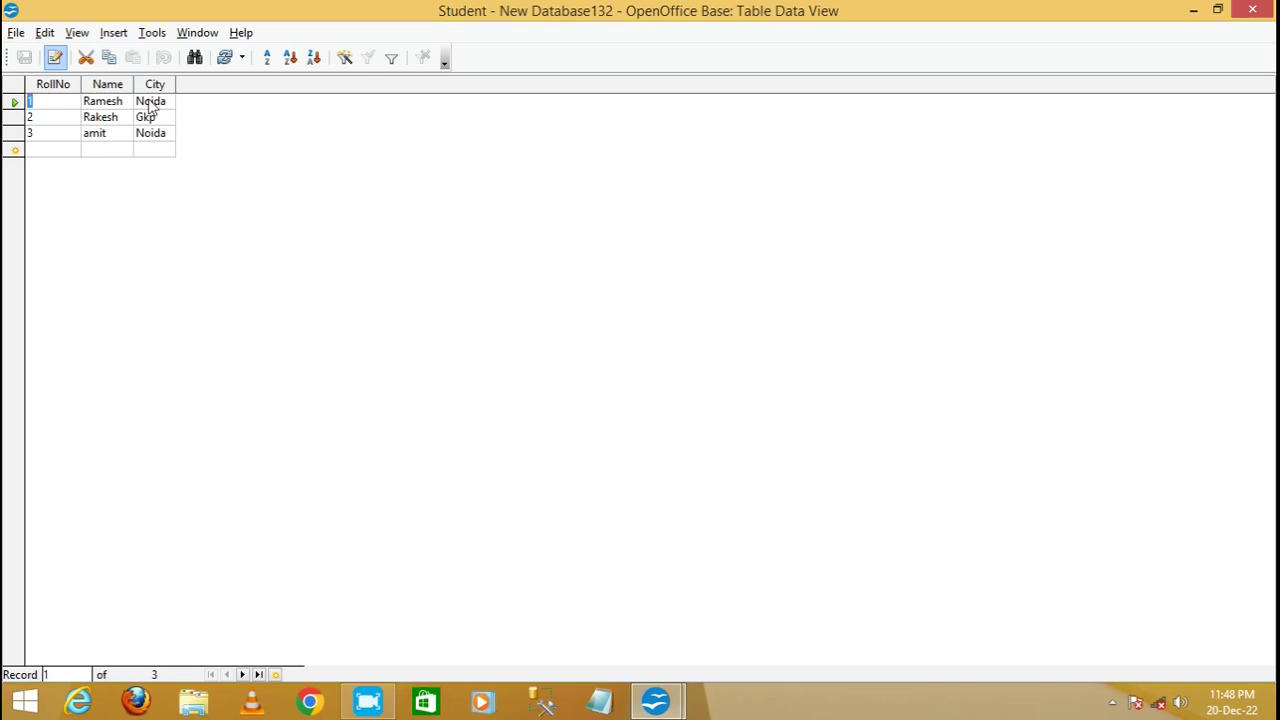